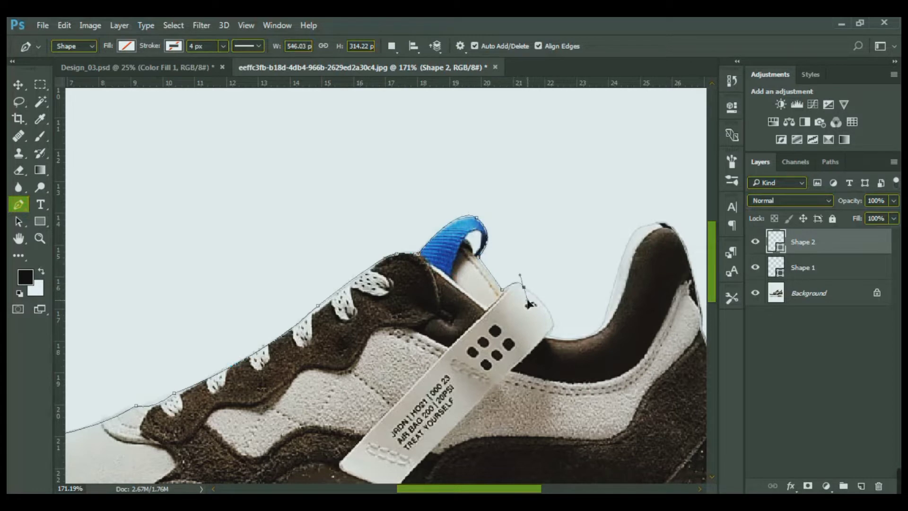
Continue the Pen path around the strap end, over the shoe's collar and down the heel to the midsole.
left_click(552, 321)
left_click(544, 334)
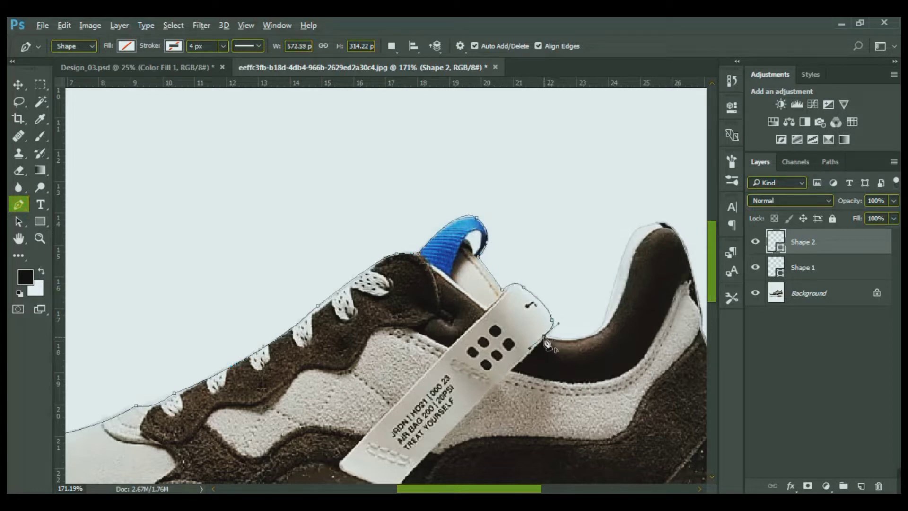
left_click(603, 322)
left_click_drag(655, 222, 407, 158)
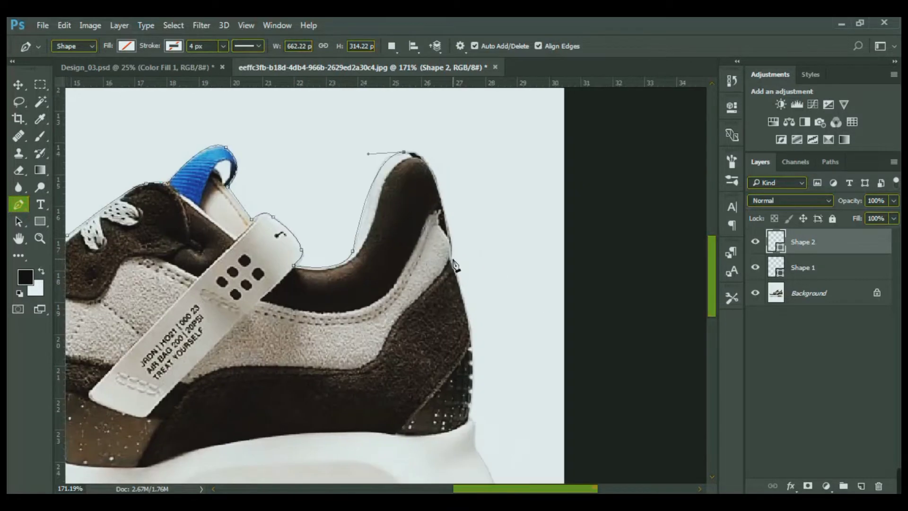
left_click(451, 259)
left_click_drag(468, 417, 452, 480)
Extend the Pen path around the back of the heel sole and along the underside of the orange outsole.
scroll(451, 480, "down", 5)
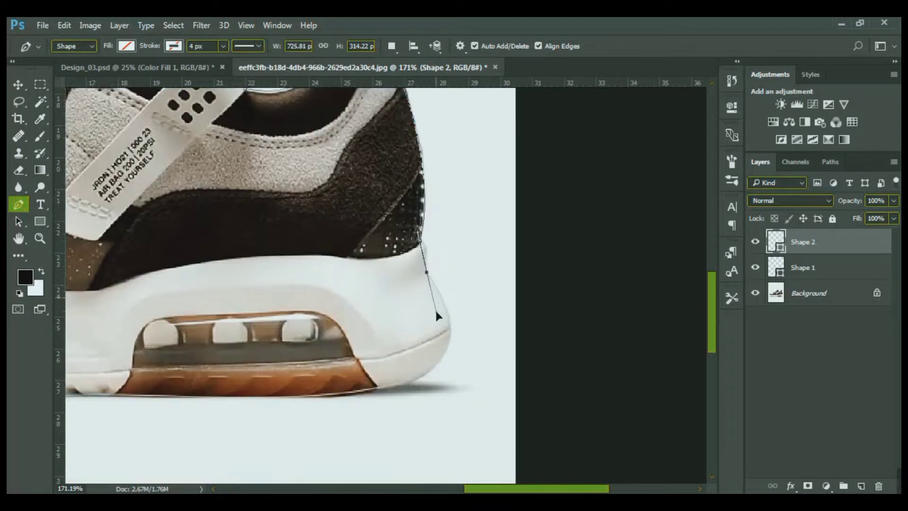
left_click(475, 206)
left_click_drag(466, 310, 440, 320)
scroll(441, 320, "left", 4)
left_click_drag(329, 330, 97, 312)
scroll(97, 312, "left", 5)
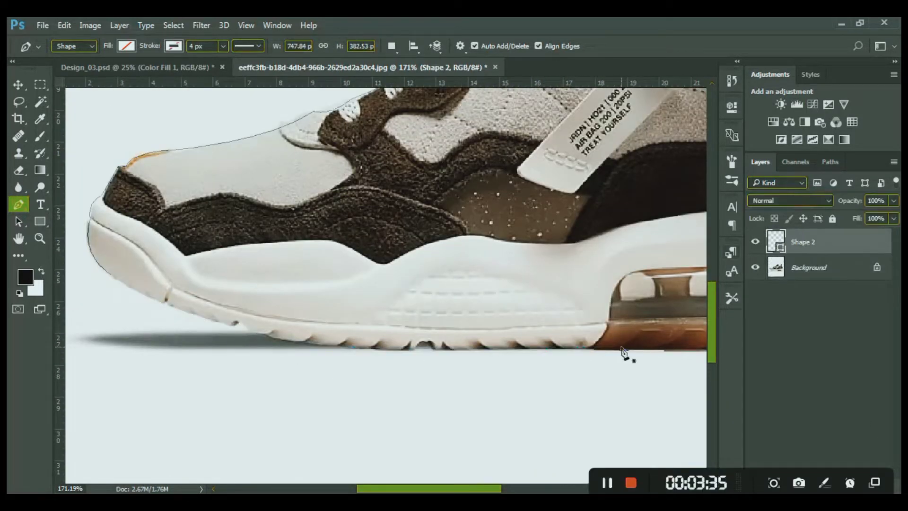
Trace the ridged outsole forward to the toe and close the shoe outline at its starting anchor.
left_click(593, 350)
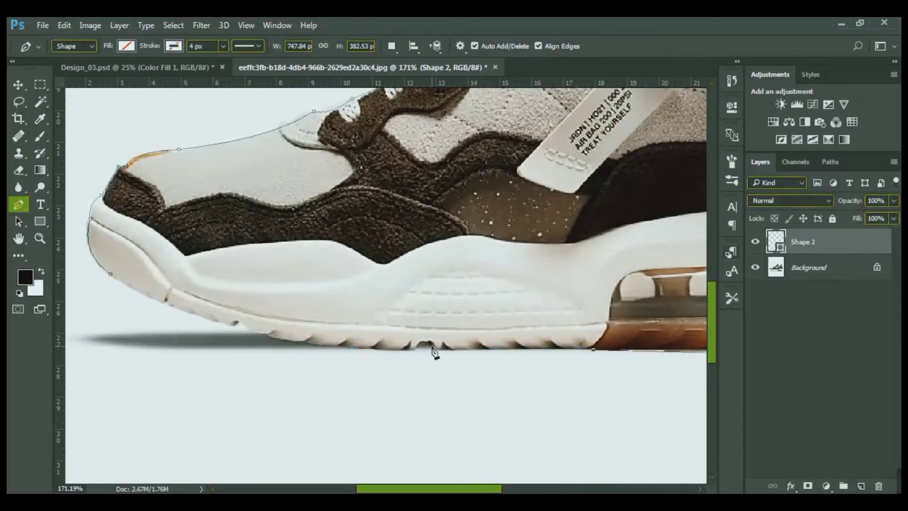
left_click(434, 349)
left_click(415, 349)
left_click(313, 347)
left_click(258, 333)
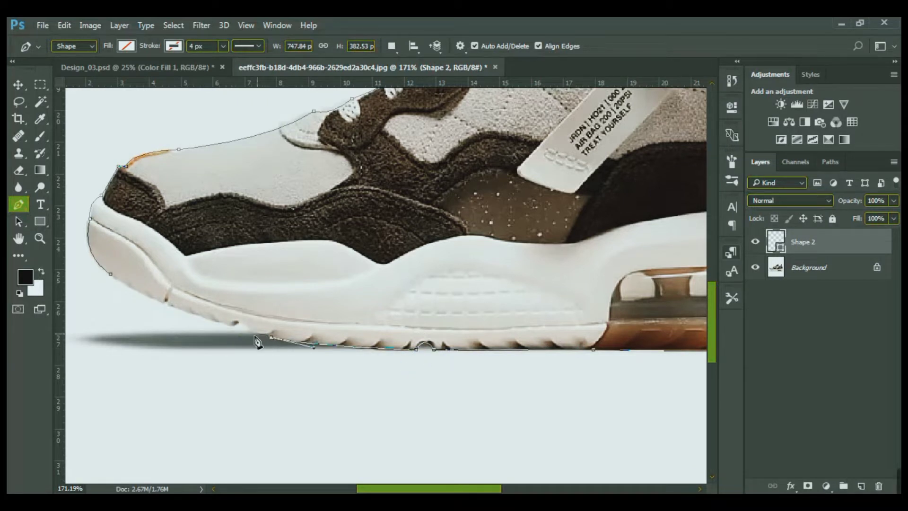
left_click_drag(242, 322, 232, 332)
left_click_drag(111, 274, 91, 261)
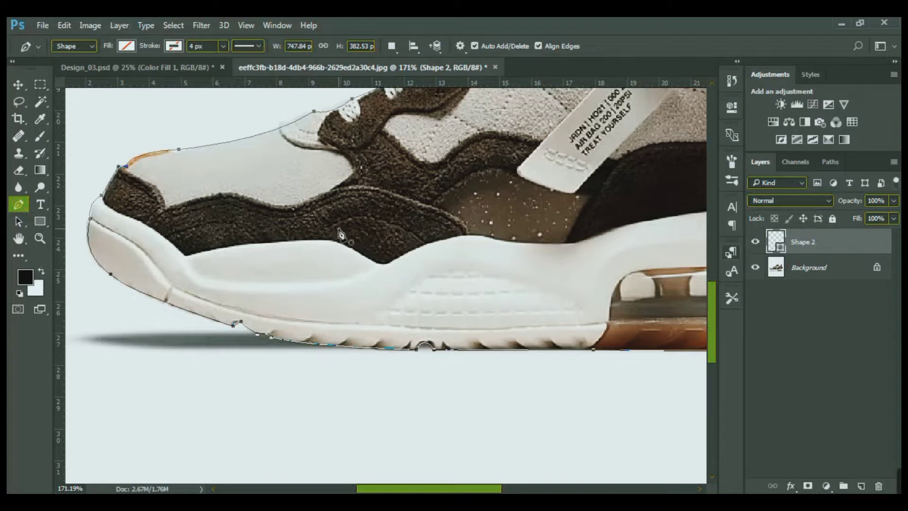
Convert the closed shoe path into a new anti-aliased selection and invert it to cover the backdrop.
scroll(407, 247, "down", 5)
right_click(548, 245)
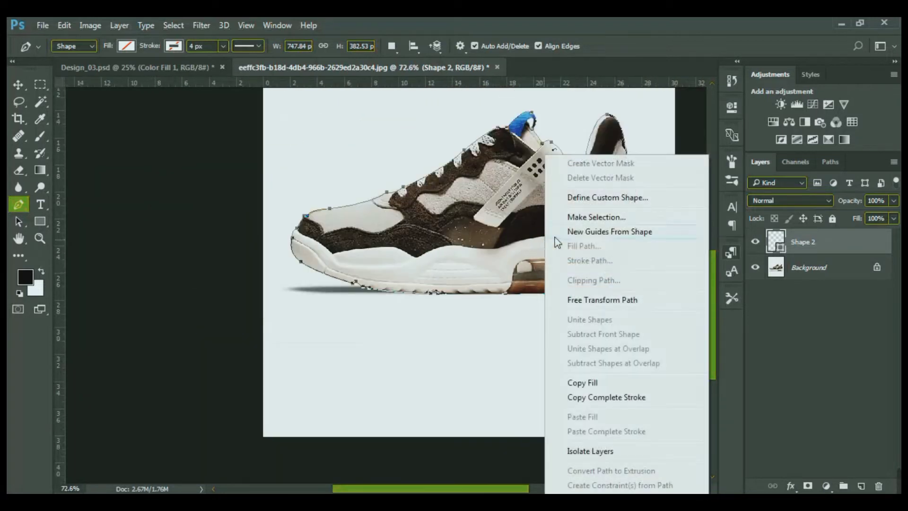
left_click(592, 217)
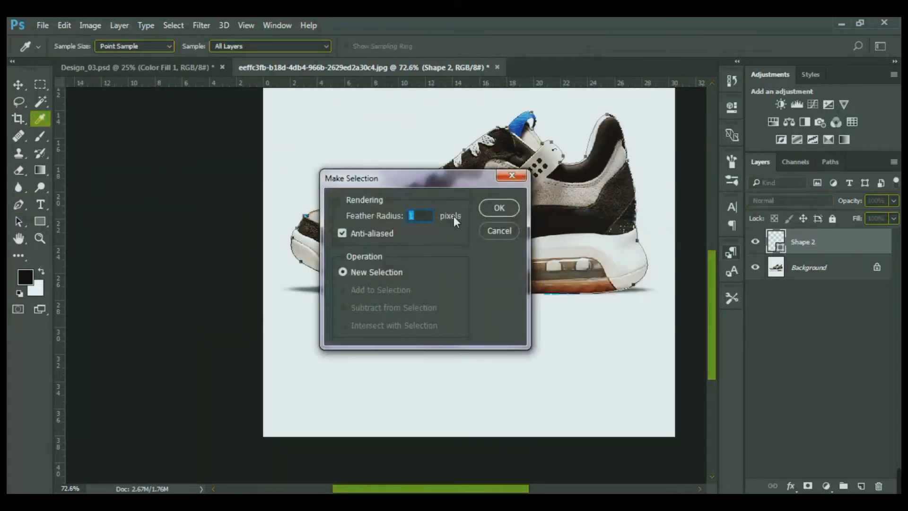
left_click(512, 206)
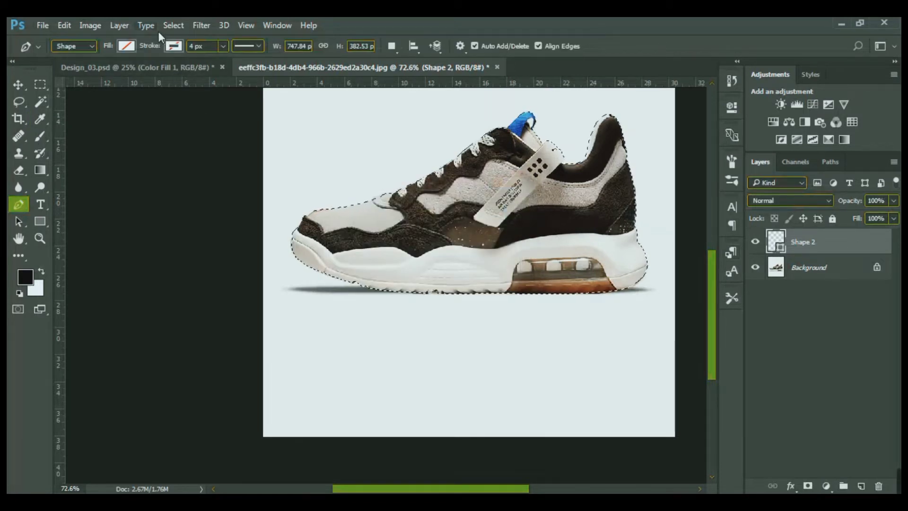
left_click(171, 25)
left_click(181, 77)
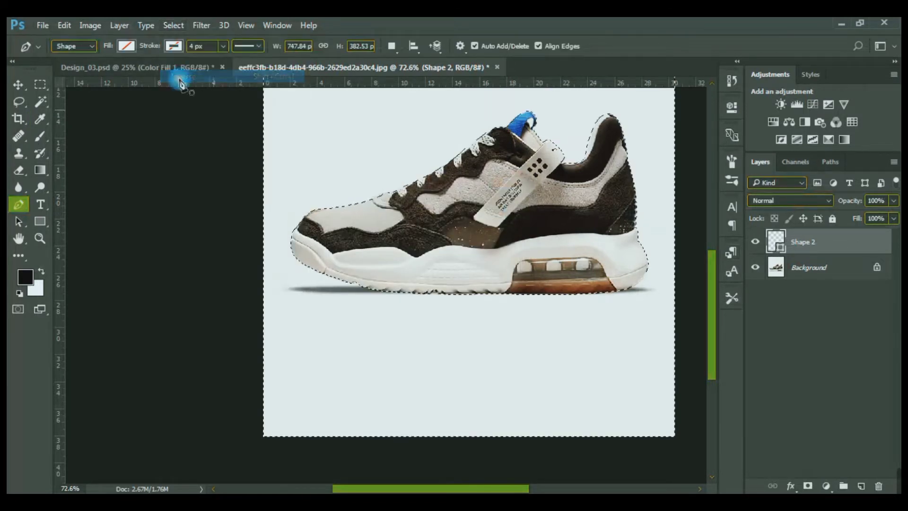
Unlock the Background layer, delete the selected backdrop around the shoe and clear the selection.
left_click(862, 365)
left_click(877, 268)
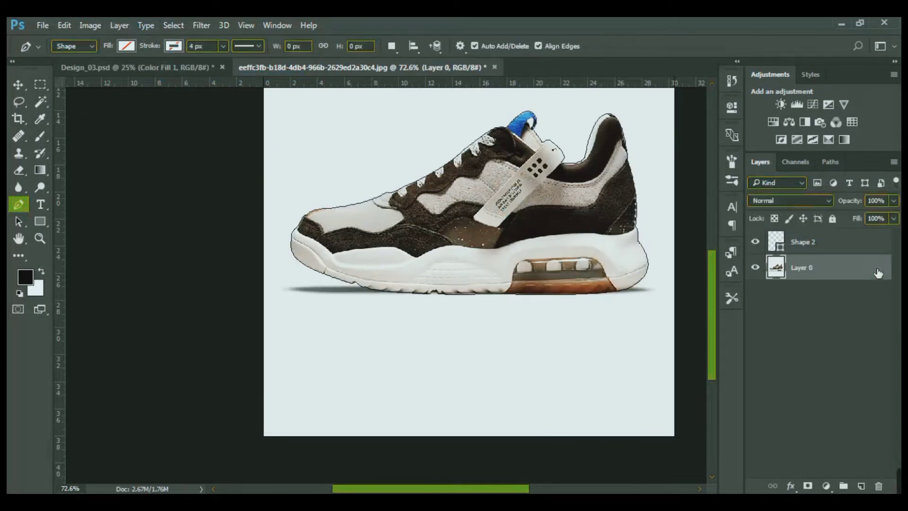
key("Delete")
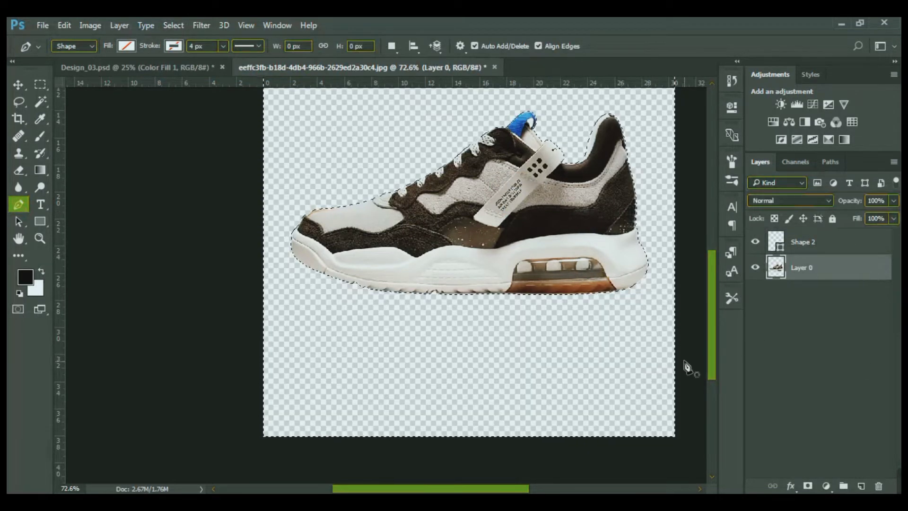
key("ctrl+d")
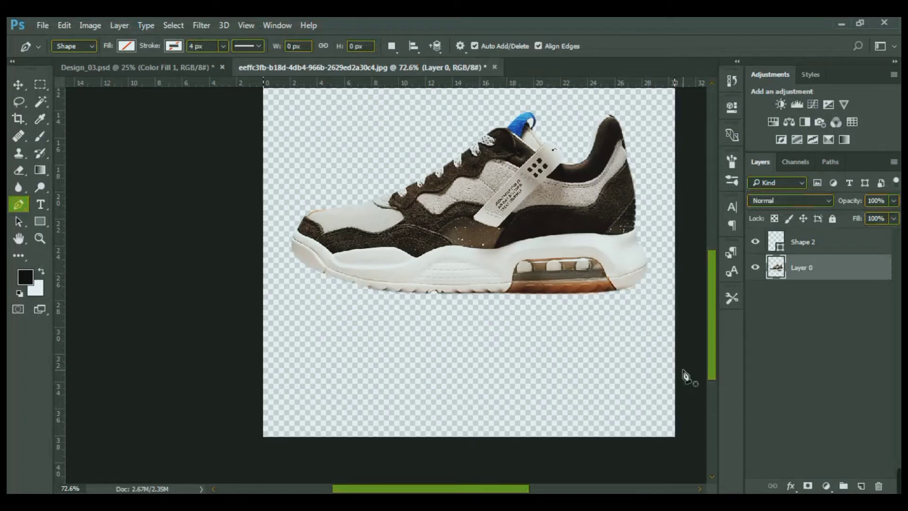
key("ctrl+0")
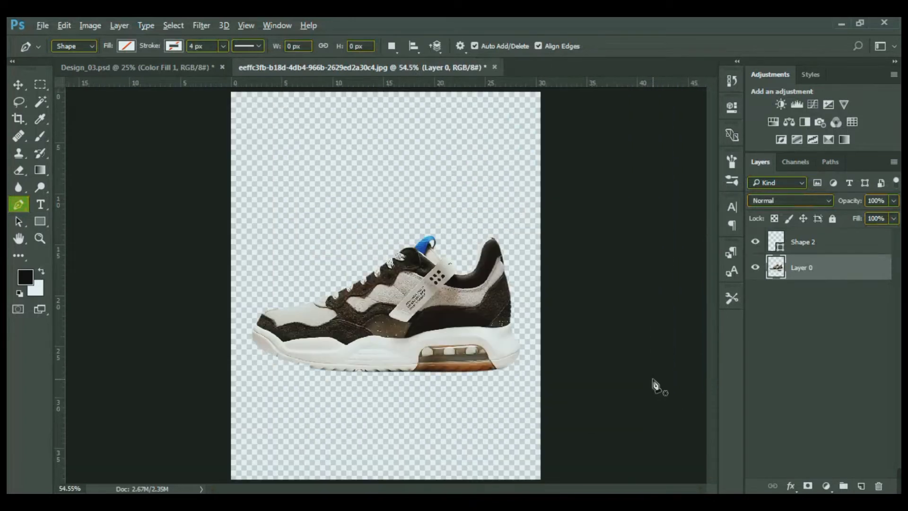
Copy the cut-out shoe into Design_03.psd, enlarging it to about 205% width with a rotation of about -22.89°.
left_click_drag(799, 277, 351, 288)
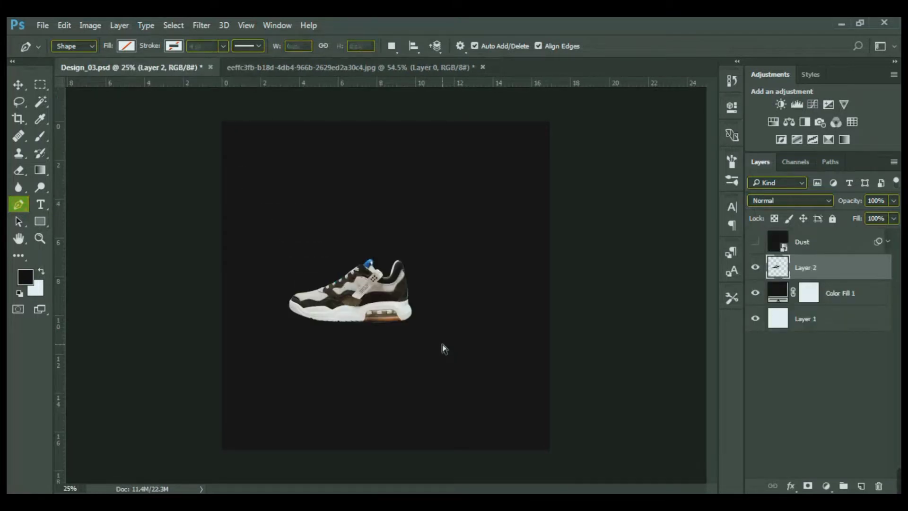
key("ctrl+t")
left_click_drag(412, 323, 541, 388)
left_click_drag(560, 258, 506, 183)
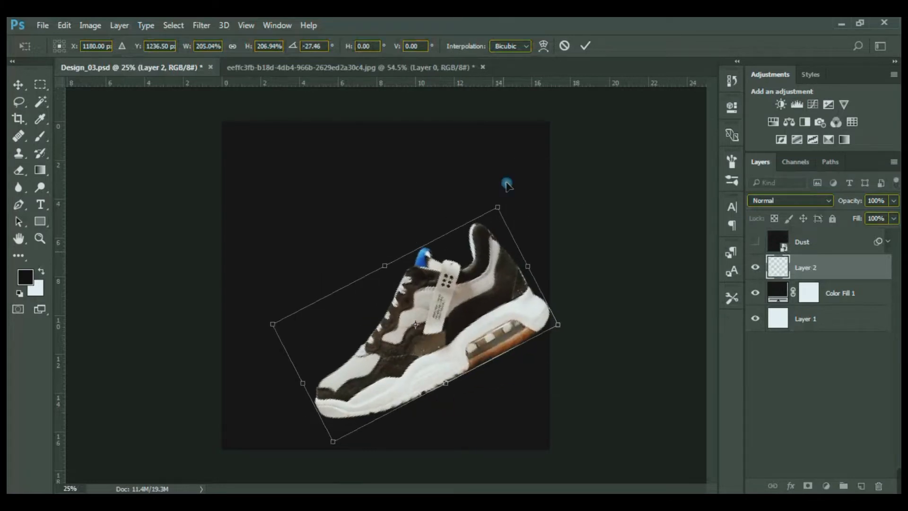
left_click_drag(486, 320, 446, 269)
left_click_drag(534, 276, 530, 285)
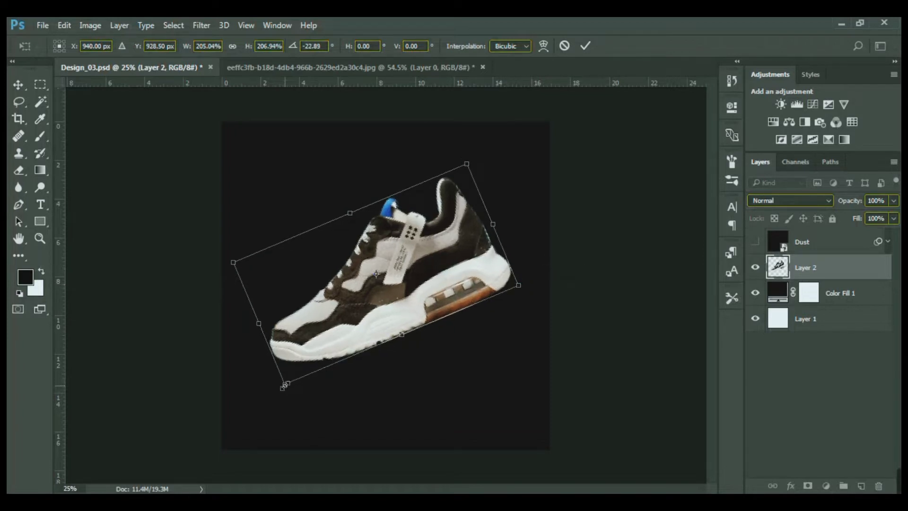
Scale the shoe proportionally to about 222.5%, apply the transform and nudge it slightly up and right on the canvas.
left_click_drag(284, 385, 278, 394)
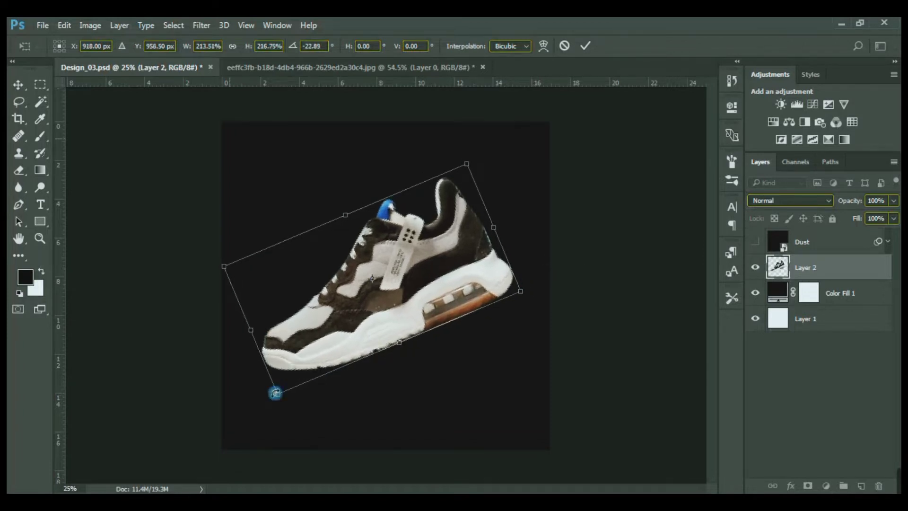
left_click(231, 47)
left_click_drag(280, 394, 272, 402)
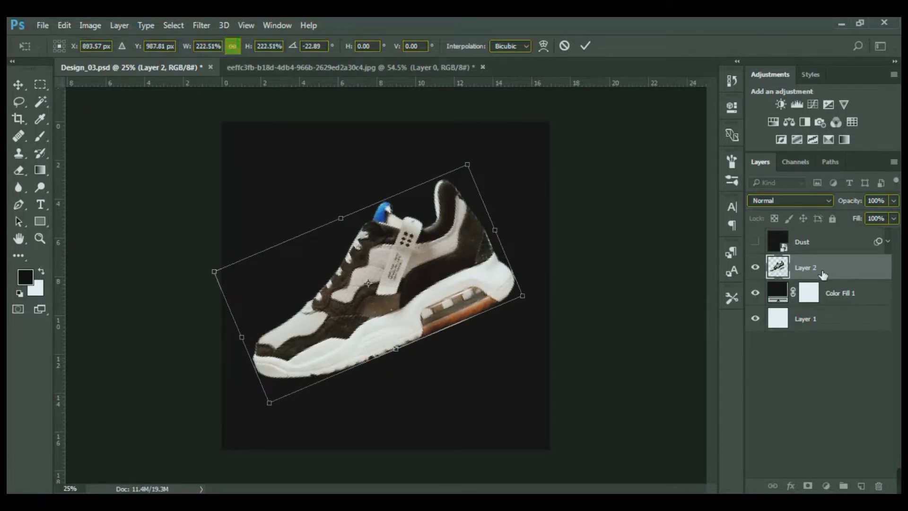
key("p")
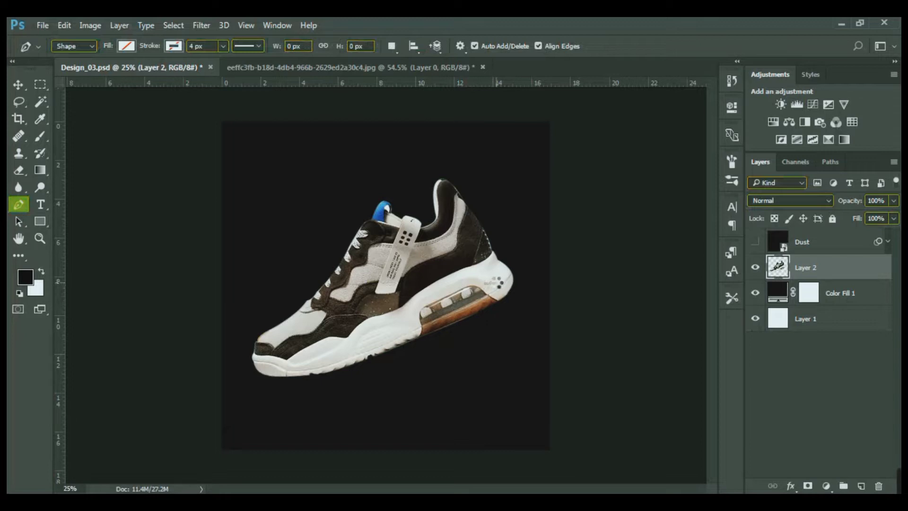
left_click(18, 84)
left_click_drag(386, 291, 392, 289)
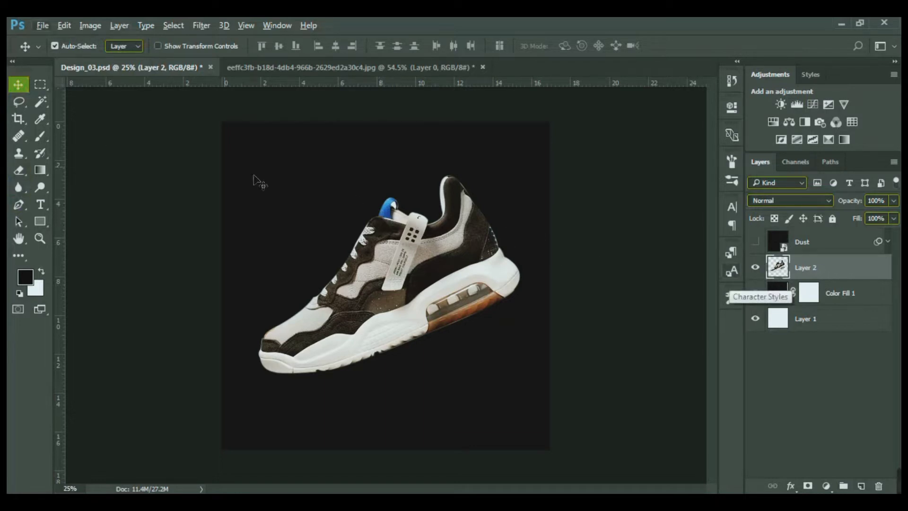
Set up the Eraser with a hard round brush of 6 px for the area around the shoe's blue loop.
left_click(18, 170)
key("ctrl+plus")
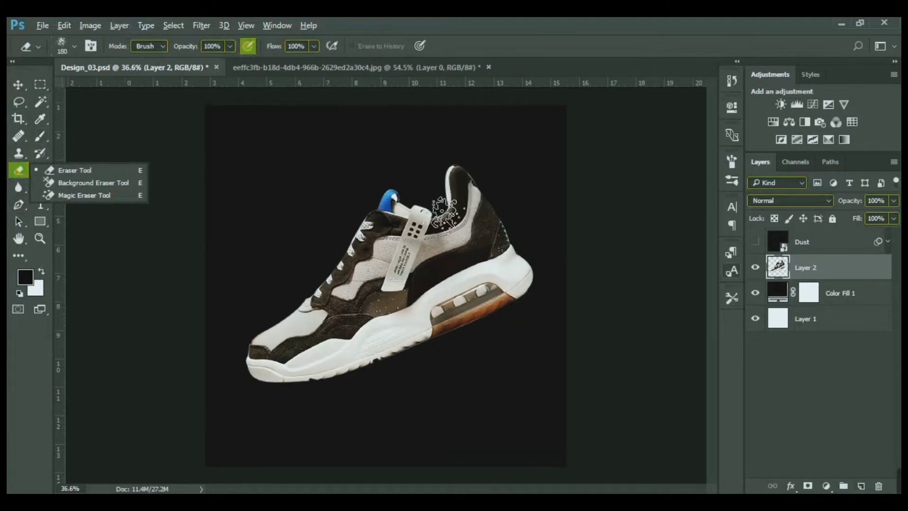
scroll(445, 211, "up", 3)
right_click(432, 218)
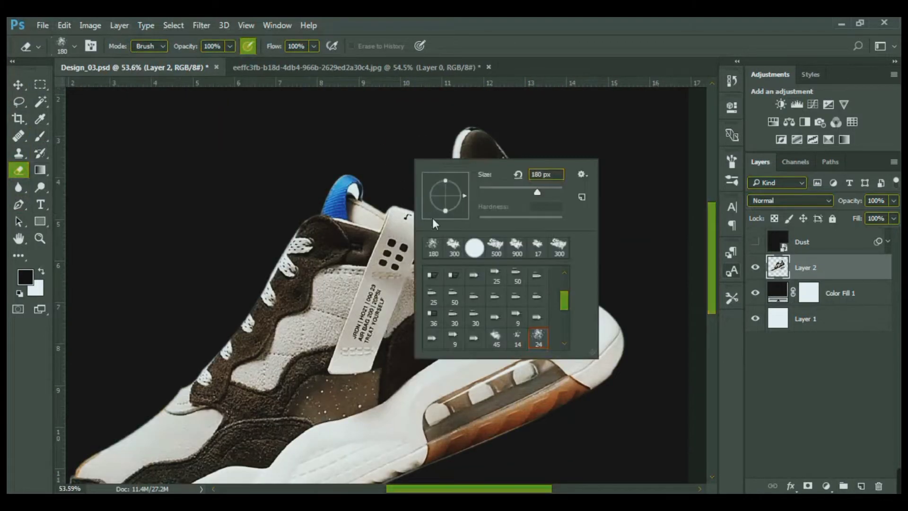
left_click(475, 247)
scroll(373, 193, "up", 5)
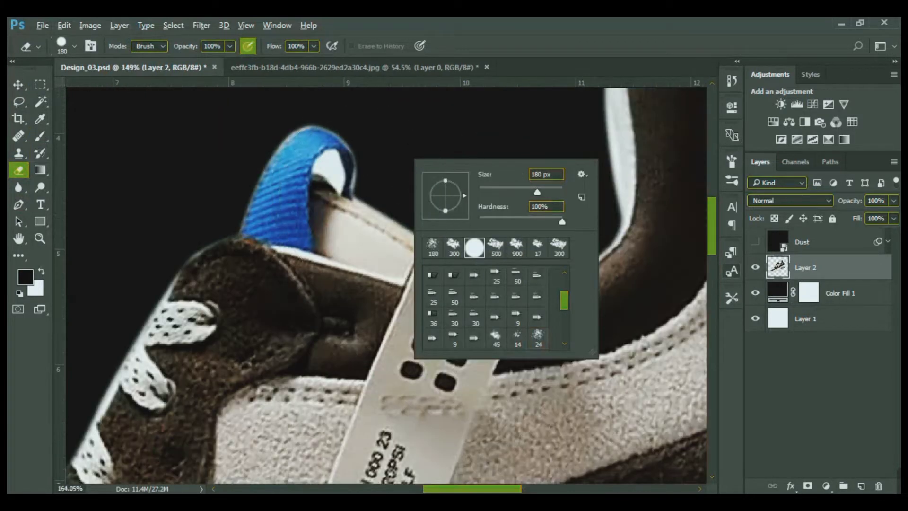
scroll(310, 142, "up", 3)
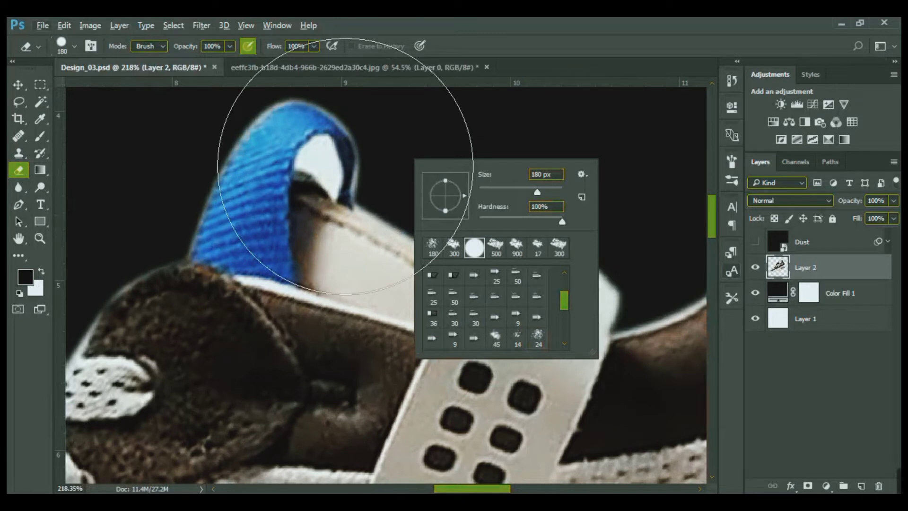
left_click_drag(537, 192, 496, 192)
Erase the leftover white backdrop inside the blue pull loop on Layer 2.
left_click_drag(804, 267, 805, 258)
mouse_move(300, 166)
left_mouse_down()
mouse_move(327, 140)
mouse_move(335, 193)
mouse_move(302, 168)
left_mouse_up()
mouse_move(319, 137)
left_mouse_down()
mouse_move(340, 164)
mouse_move(336, 190)
mouse_move(321, 142)
mouse_move(324, 157)
mouse_move(321, 146)
mouse_move(305, 156)
mouse_move(327, 172)
mouse_move(318, 148)
mouse_move(309, 164)
mouse_move(331, 186)
mouse_move(319, 158)
mouse_move(335, 192)
mouse_move(299, 165)
mouse_move(309, 144)
left_mouse_up()
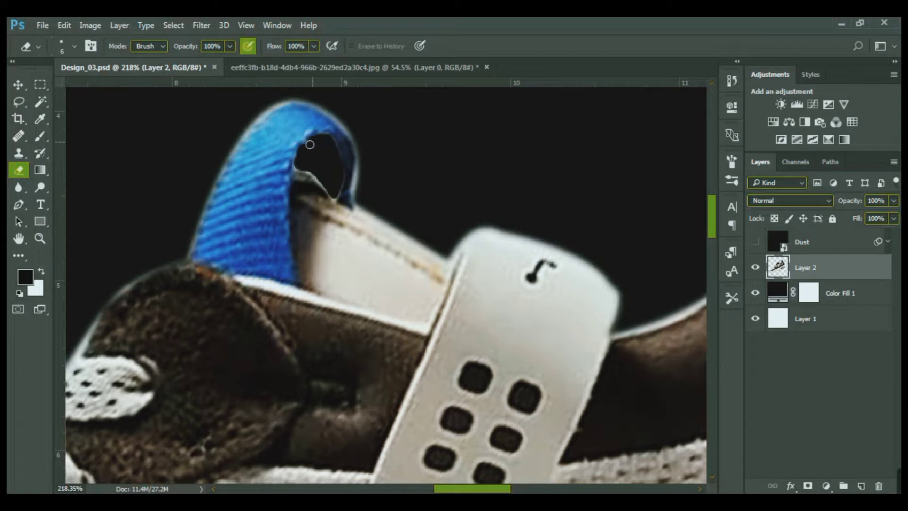
Add the text "NIKE" on a new type layer at the upper left of the canvas.
scroll(335, 219, "down", 5)
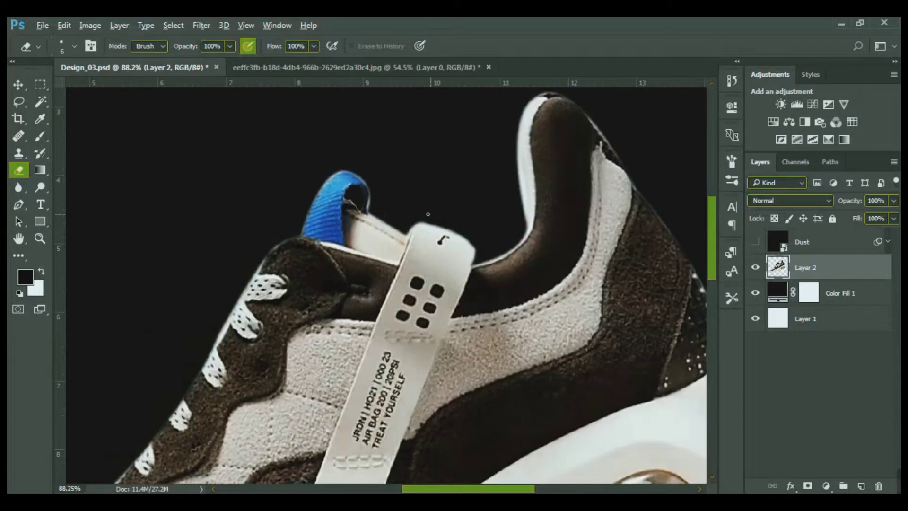
scroll(656, 256, "down", 4)
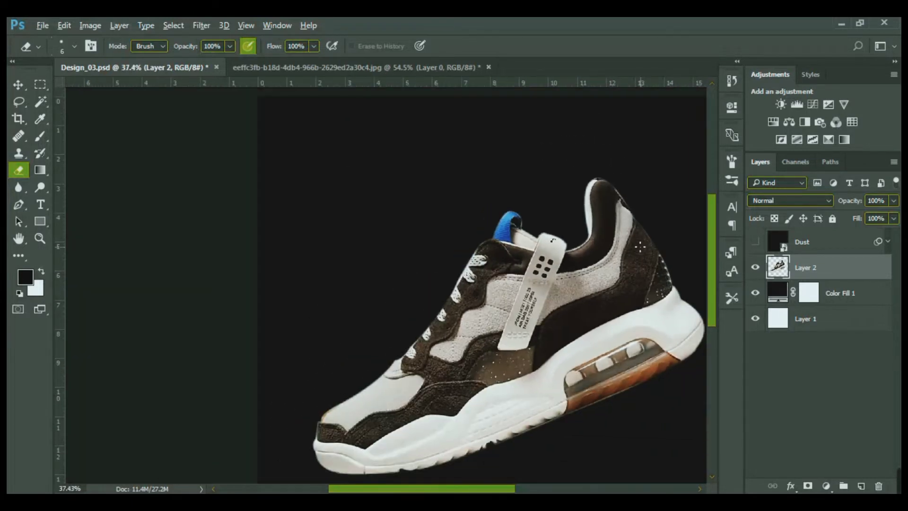
scroll(480, 262, "up", 1)
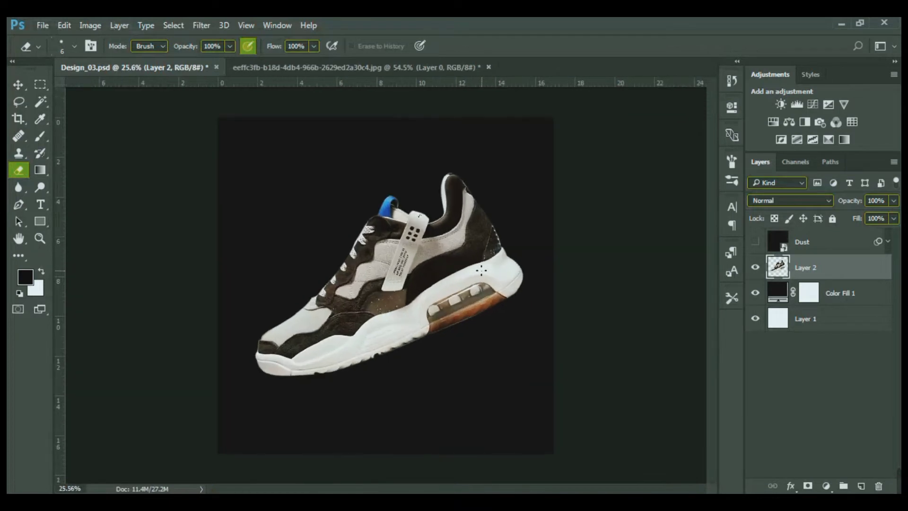
scroll(481, 270, "up", 1)
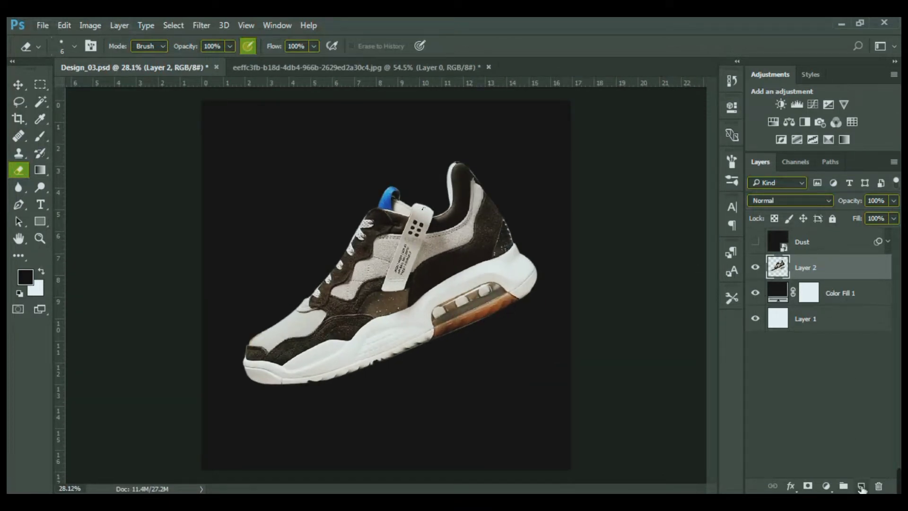
left_click(37, 207)
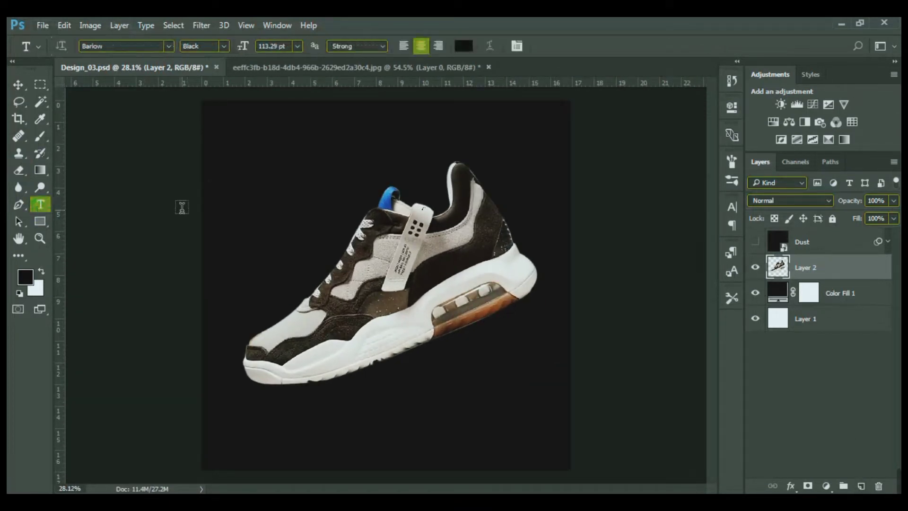
left_click(256, 215)
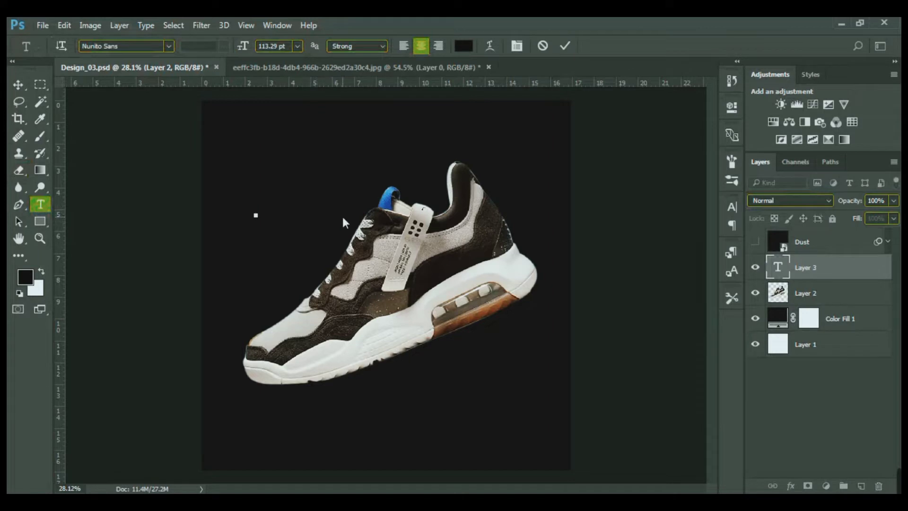
type("NIKE")
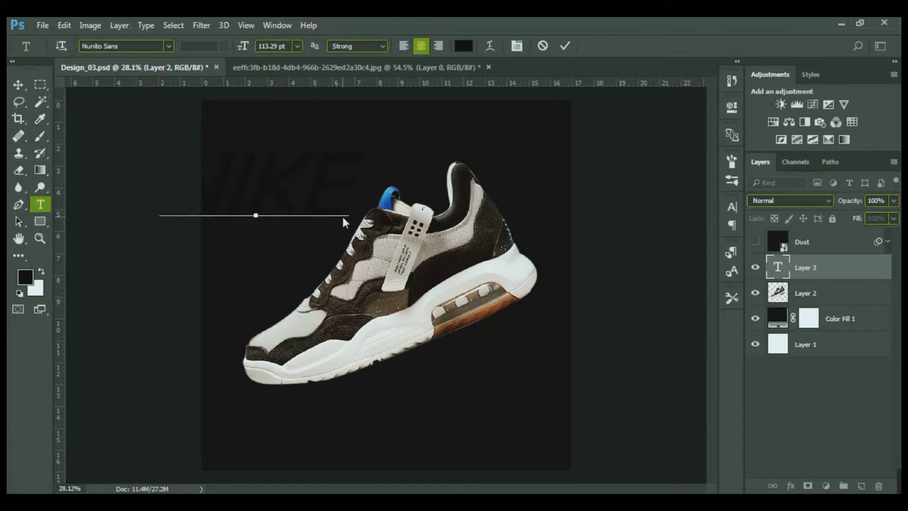
Move the NIKE text over the upper part of the shoe and change its font to Barlow Black.
left_click_drag(343, 217, 438, 195)
double_click(430, 190)
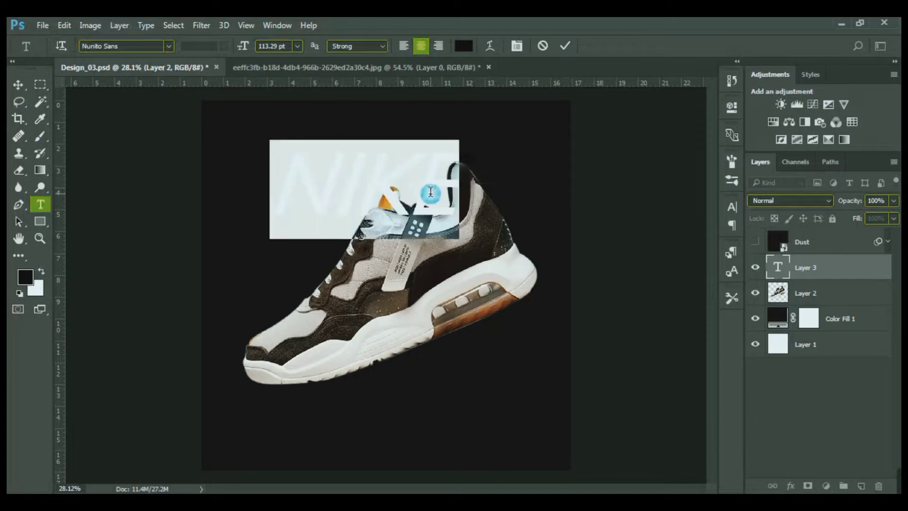
left_click(152, 46)
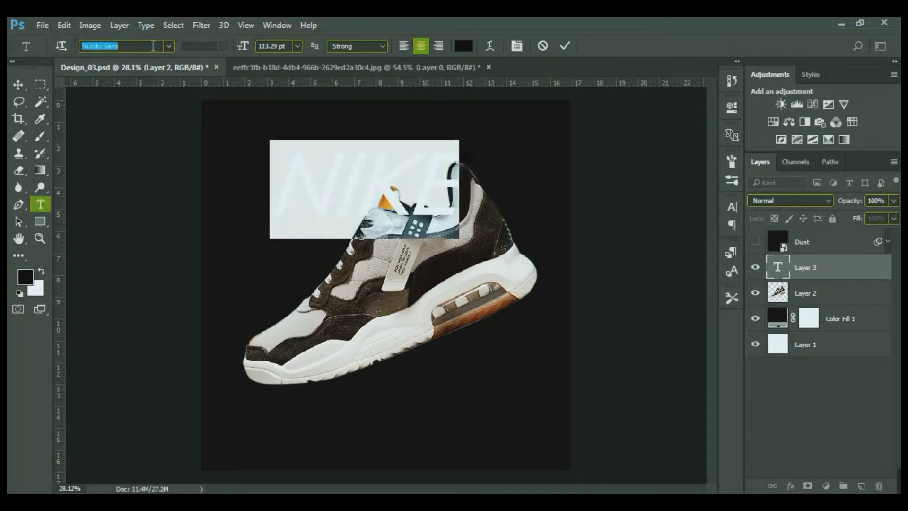
key("BackSpace")
type("bl")
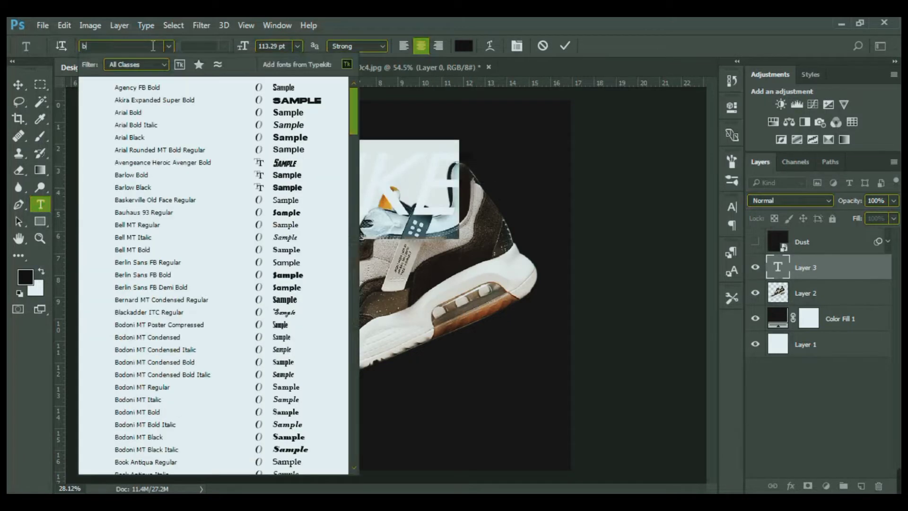
type("ae")
key("BackSpace")
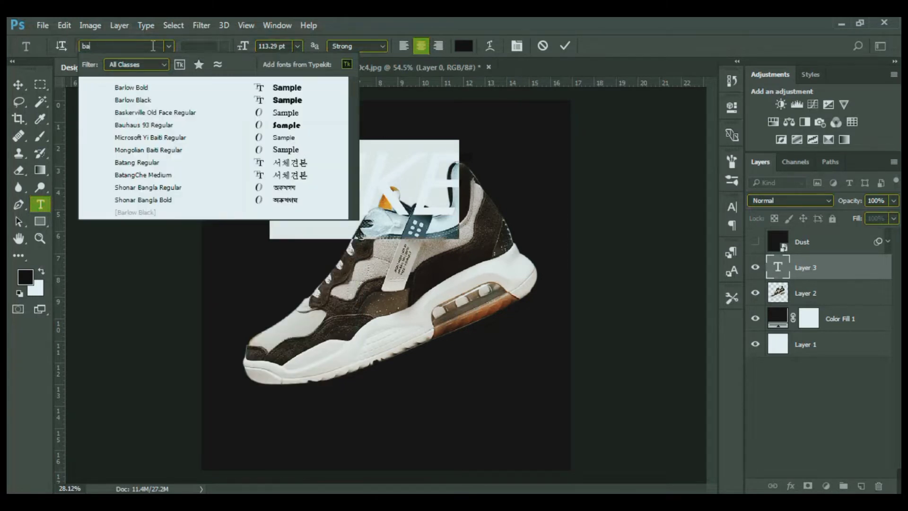
type("r")
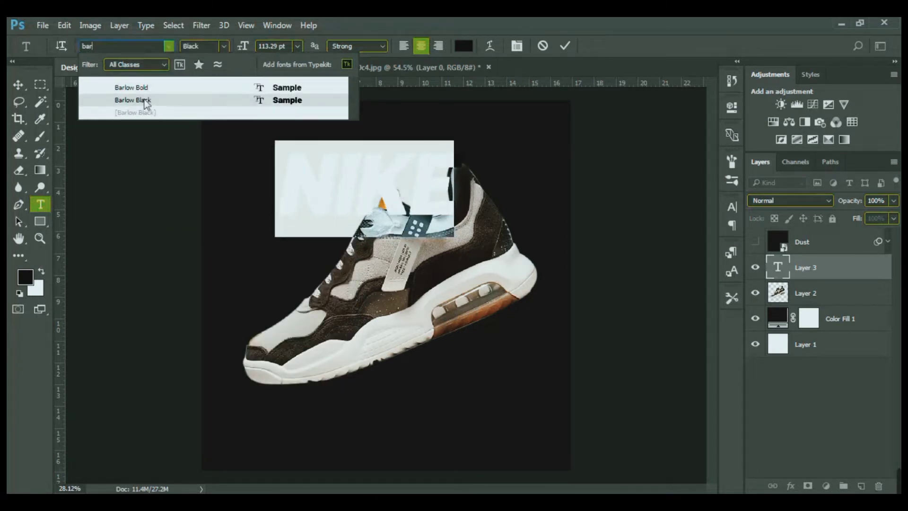
left_click(149, 103)
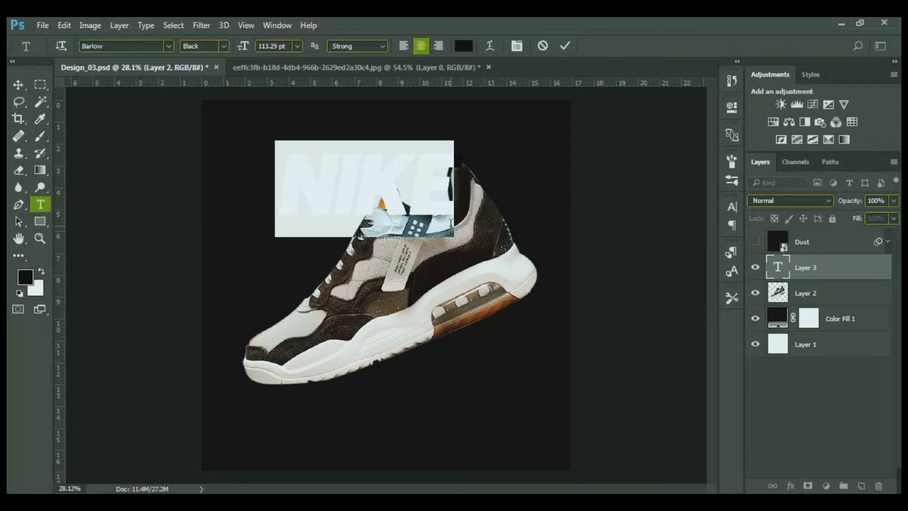
Scale the title down slightly to 108.63 pt and extend the text to read "NIKE AIR".
key("ctrl")
mouse_move(460, 233)
left_mouse_down()
mouse_move(505, 230)
mouse_move(462, 232)
left_mouse_up()
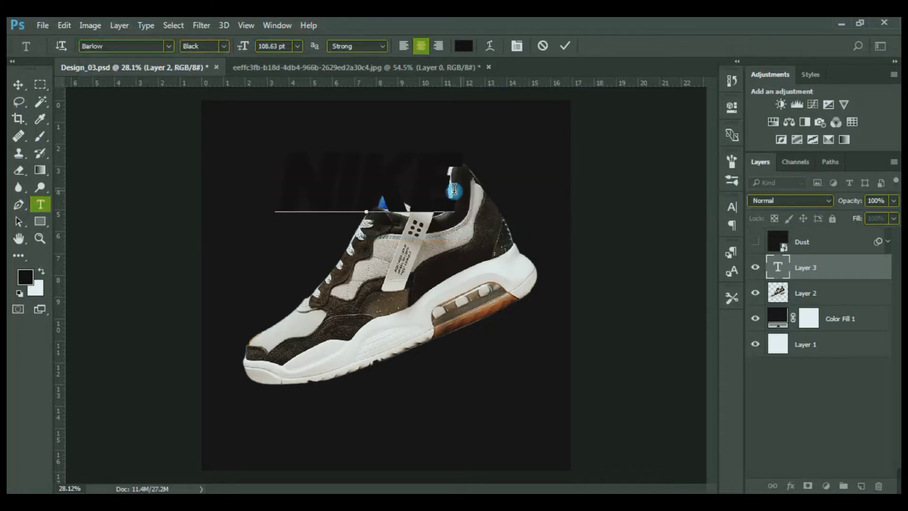
type("AIR")
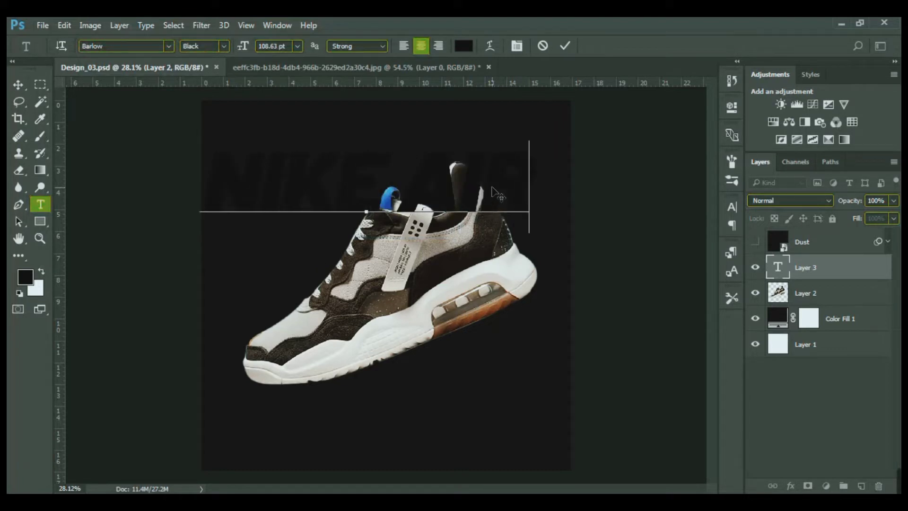
Scale the NIKE AIR title down to 93.12 pt and position it centrally across the top of the shoe.
key("ctrl")
left_click_drag(515, 198, 535, 199)
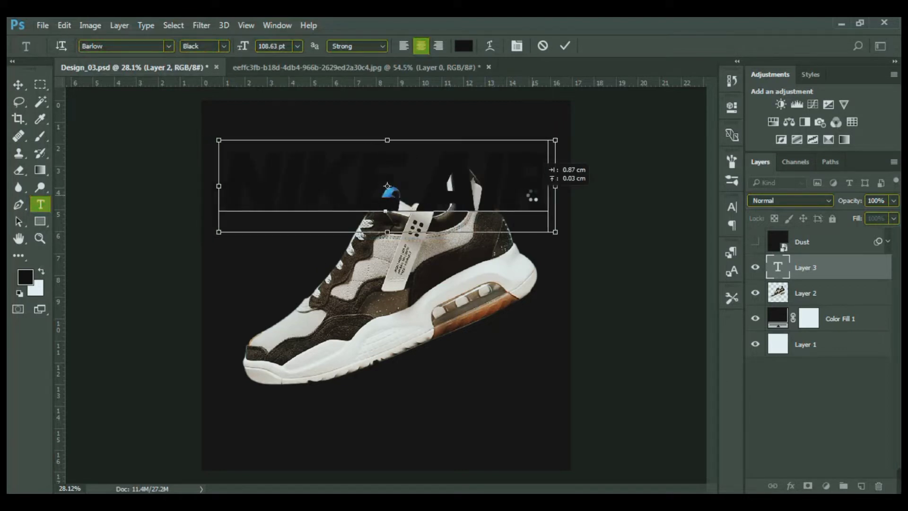
left_click_drag(553, 230, 527, 224)
left_click_drag(457, 201, 476, 205)
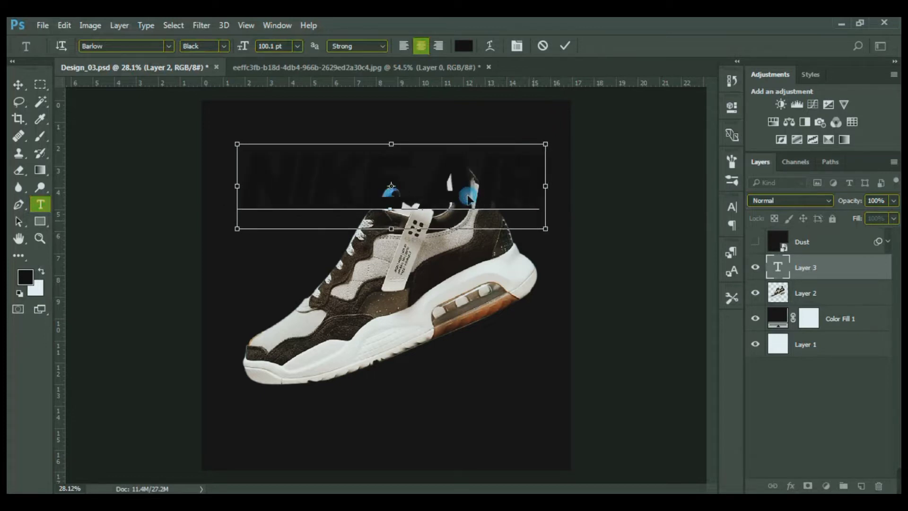
left_click_drag(548, 229, 514, 221)
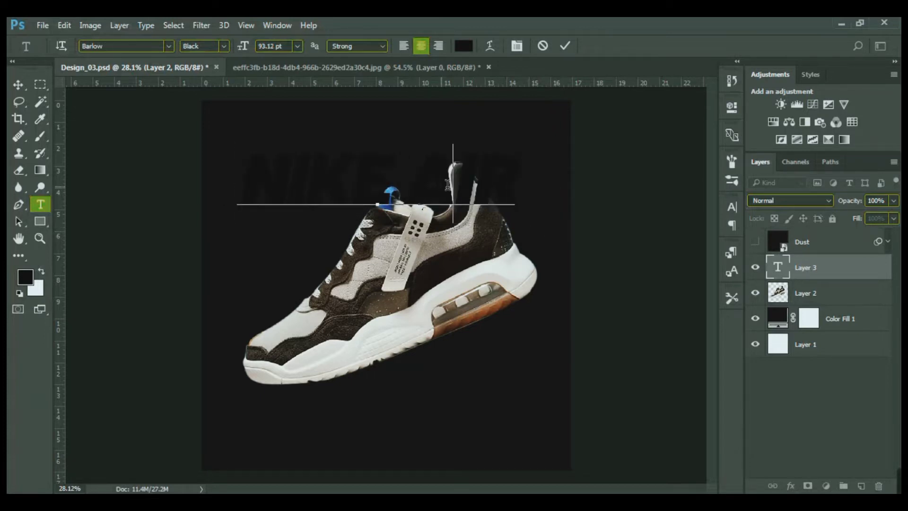
left_click_drag(486, 187, 493, 188)
Change the NIKE AIR text color to white (ffffff) and commit the type layer.
double_click(493, 188)
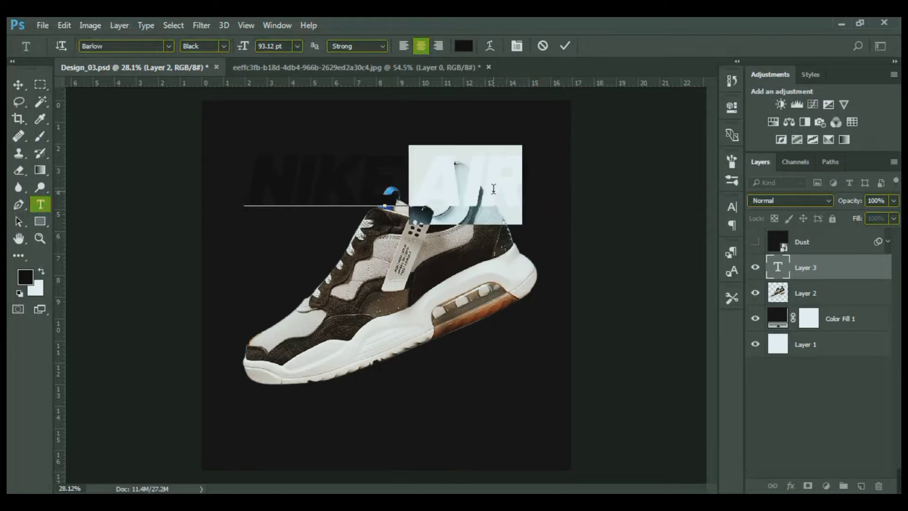
left_click(493, 189)
left_click(732, 208)
left_click(710, 301)
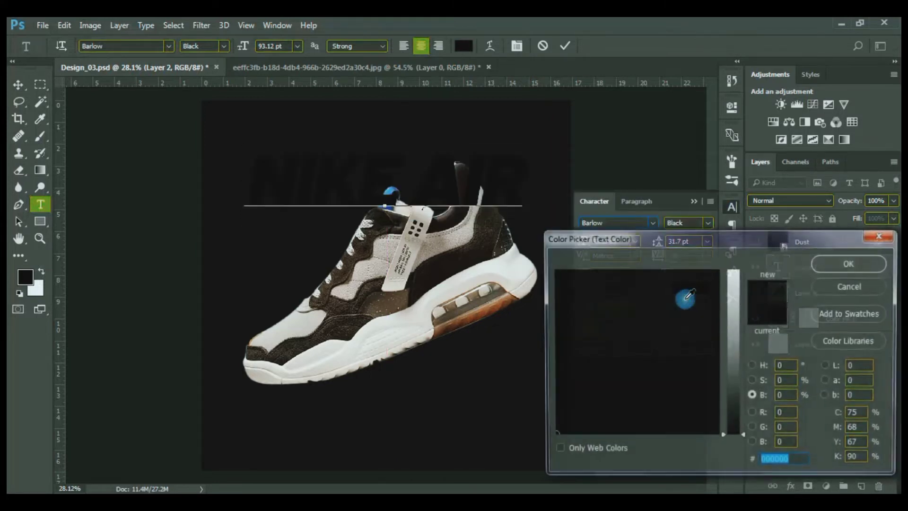
left_click_drag(744, 445, 744, 246)
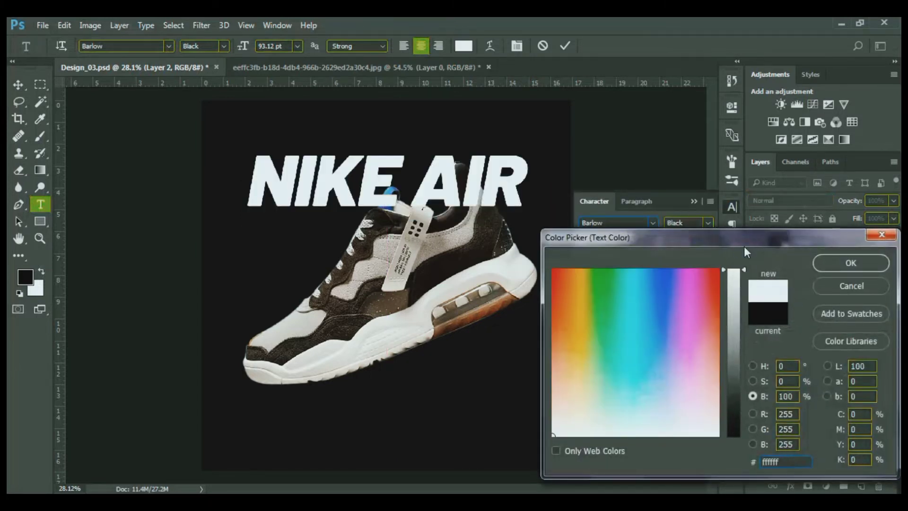
left_click(854, 265)
left_click(806, 409)
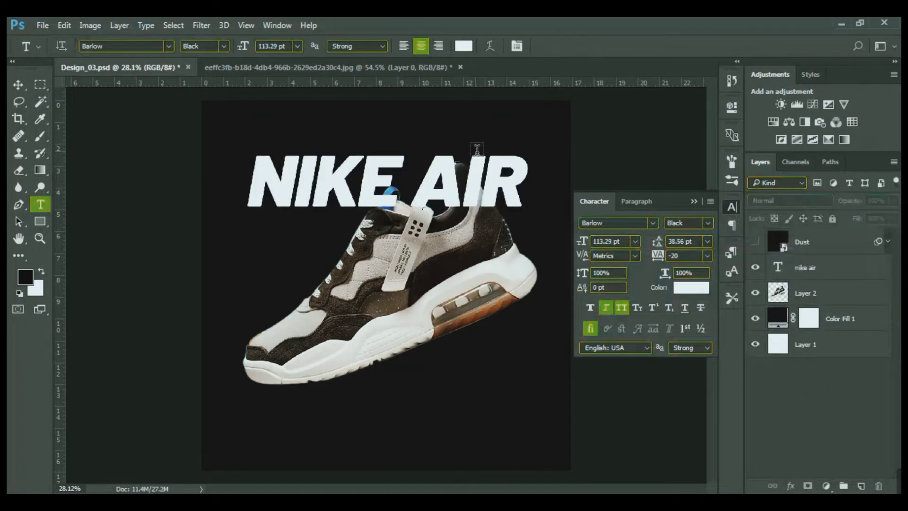
left_click(694, 202)
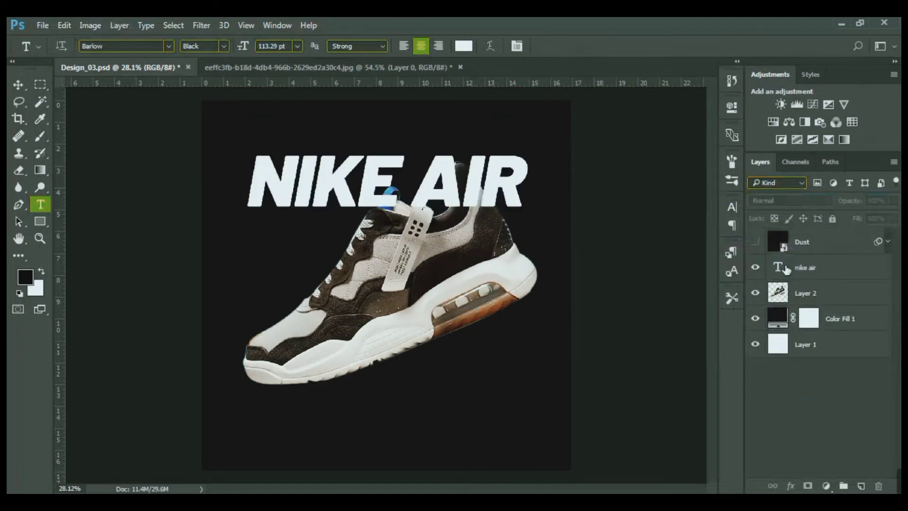
Duplicate the NIKE AIR text layer and then both lines, placing the copies below to form four stacked lines.
left_click_drag(807, 272, 861, 486)
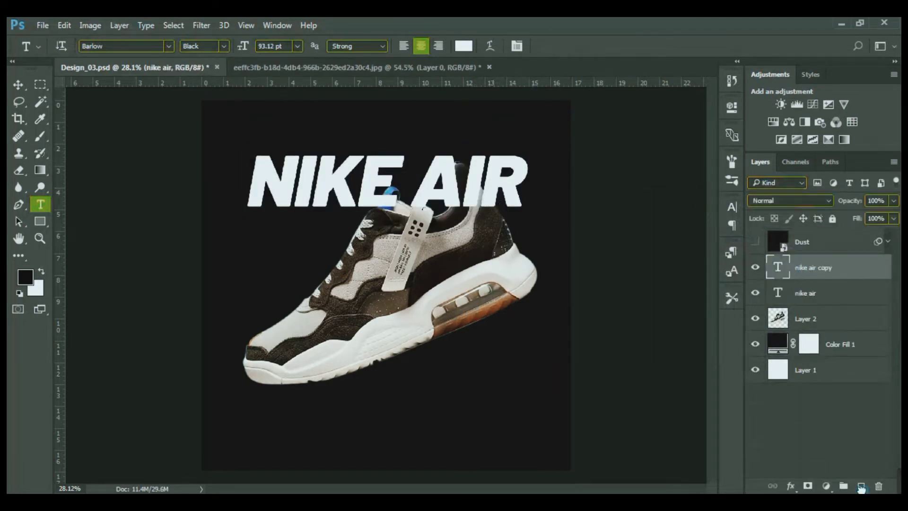
left_click_drag(449, 191, 442, 252)
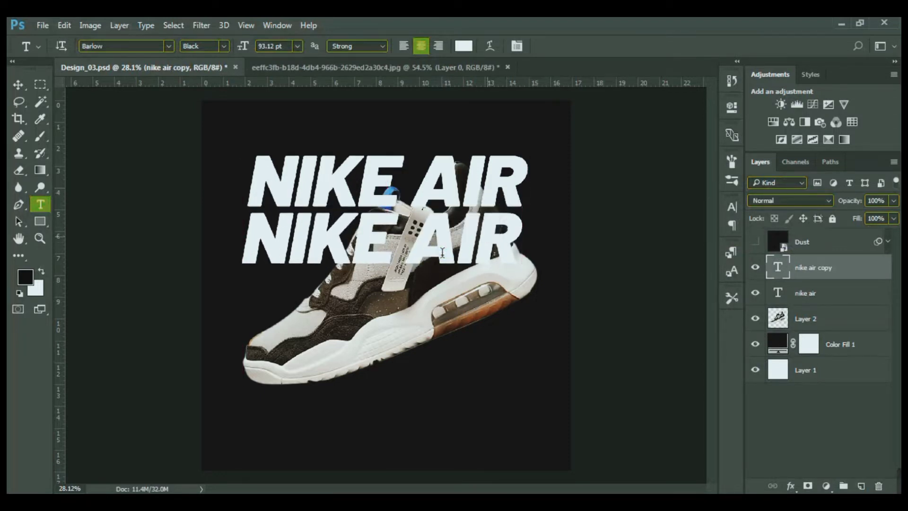
left_click(828, 294)
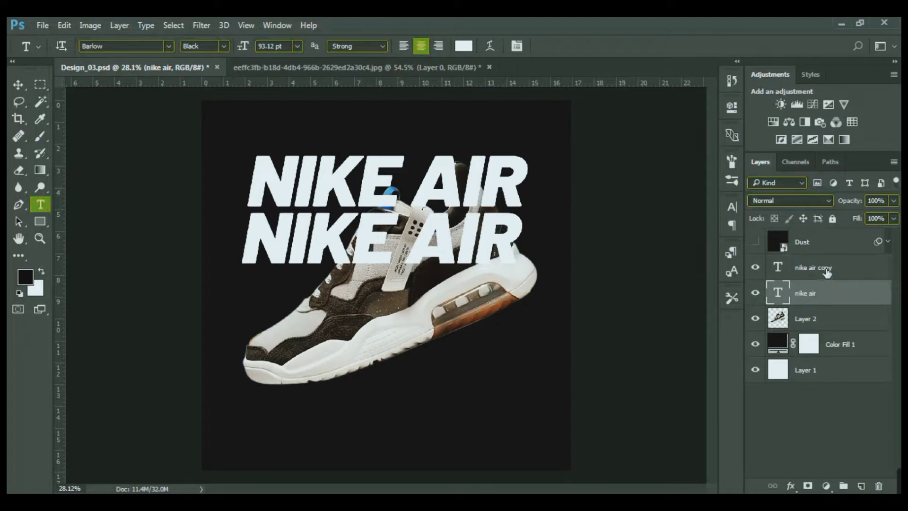
left_click(826, 269, "shift")
left_click_drag(845, 305, 858, 483)
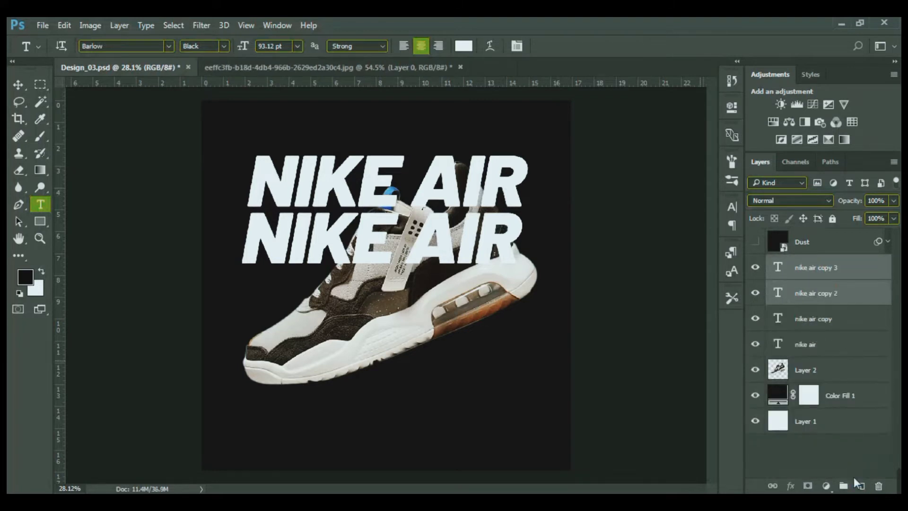
left_click_drag(453, 252, 457, 369)
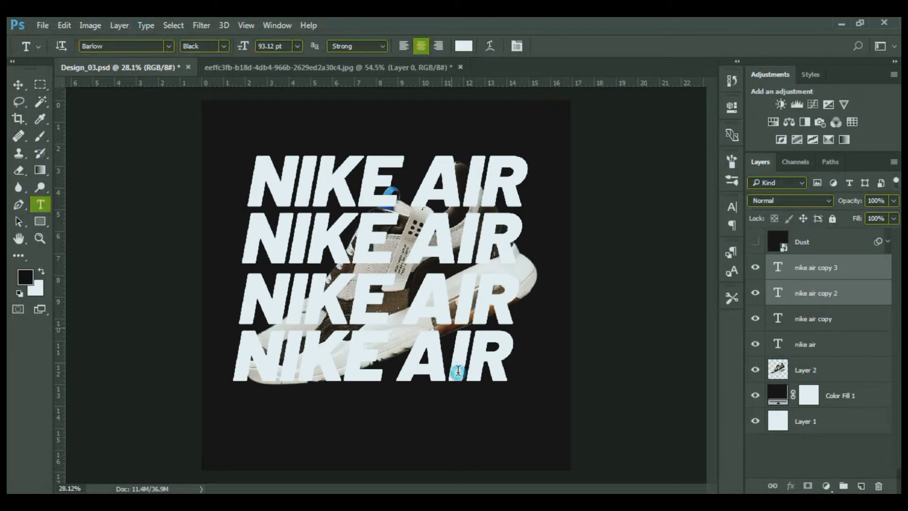
Replace the text of the third line with "JORDAN".
left_click(516, 306)
key("BackSpace")
key("BackSpace")
key("BackSpace")
key("BackSpace")
key("BackSpace")
key("BackSpace")
key("BackSpace")
key("BackSpace")
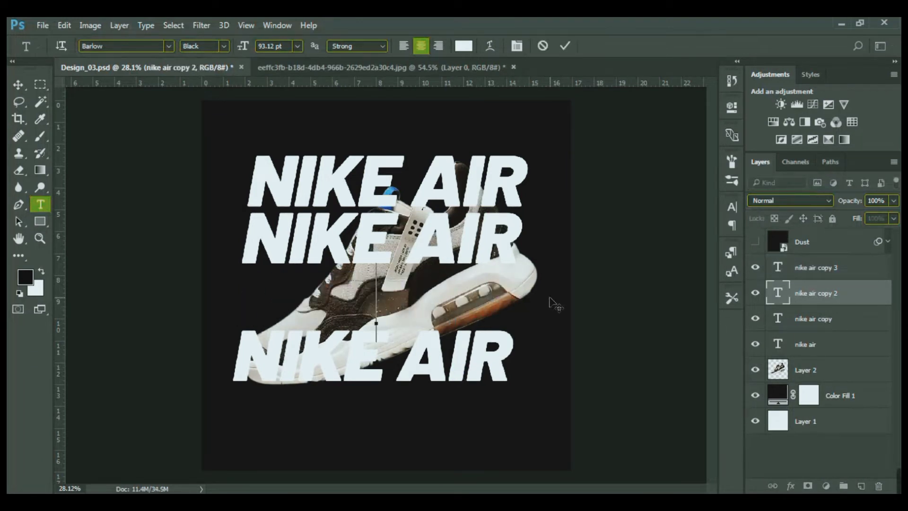
type("jordan")
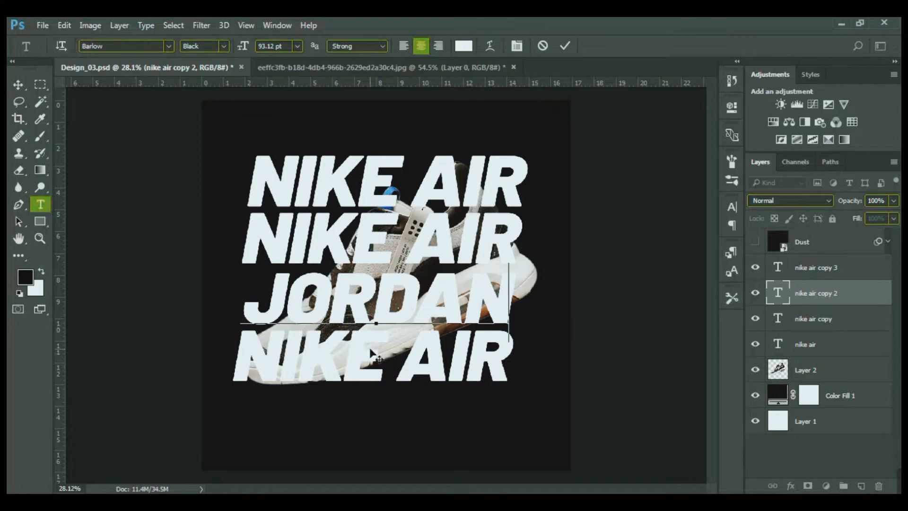
key("Return")
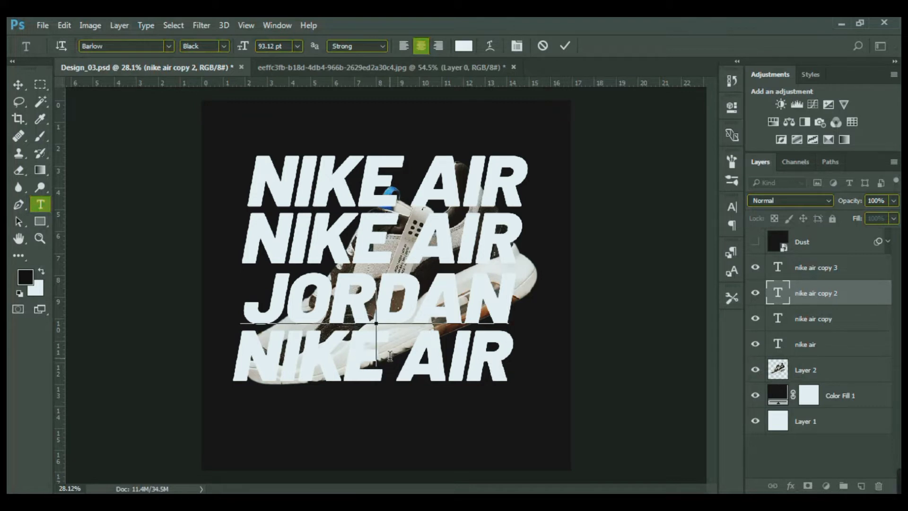
Replace the text of the fourth line with "JORDAN" and commit the edit.
left_click(824, 273)
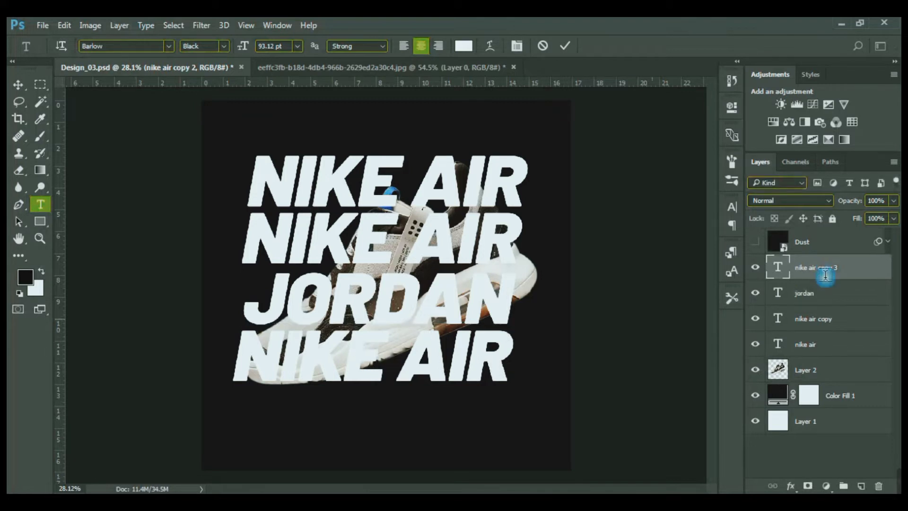
left_click(522, 366)
key("BackSpace")
key("BackSpace")
key("BackSpace")
key("BackSpace")
key("BackSpace")
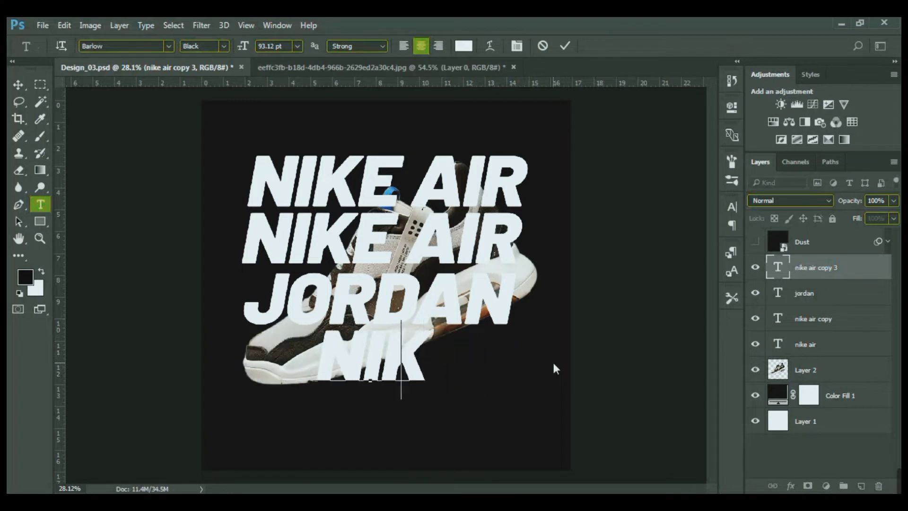
key("BackSpace")
key("BackSpace")
key("BackSpace")
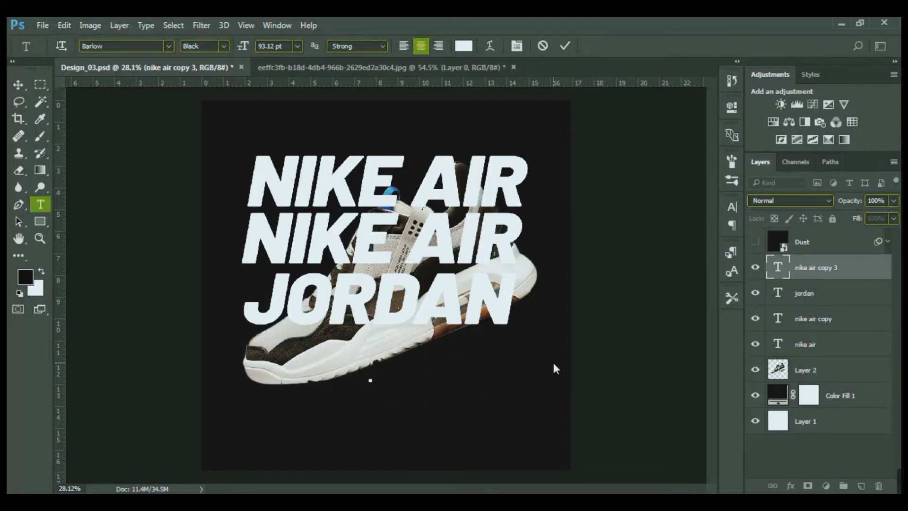
type("jor")
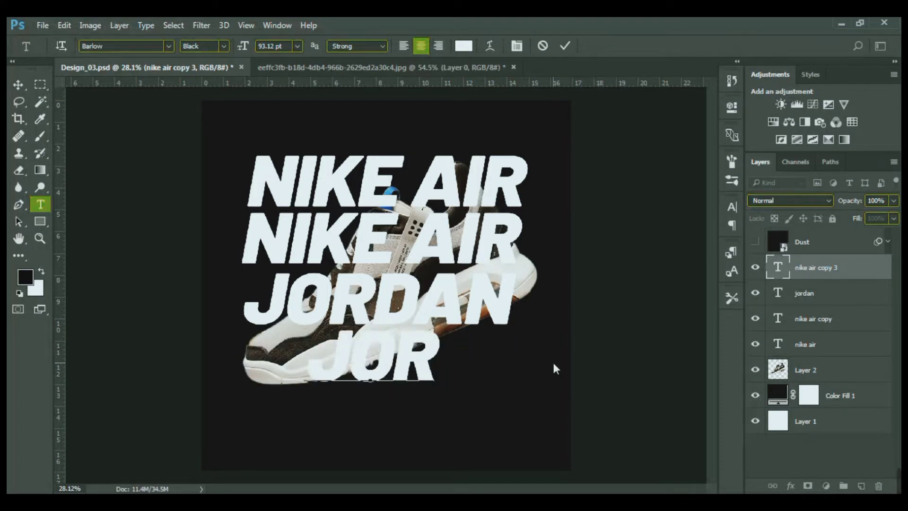
type("dan")
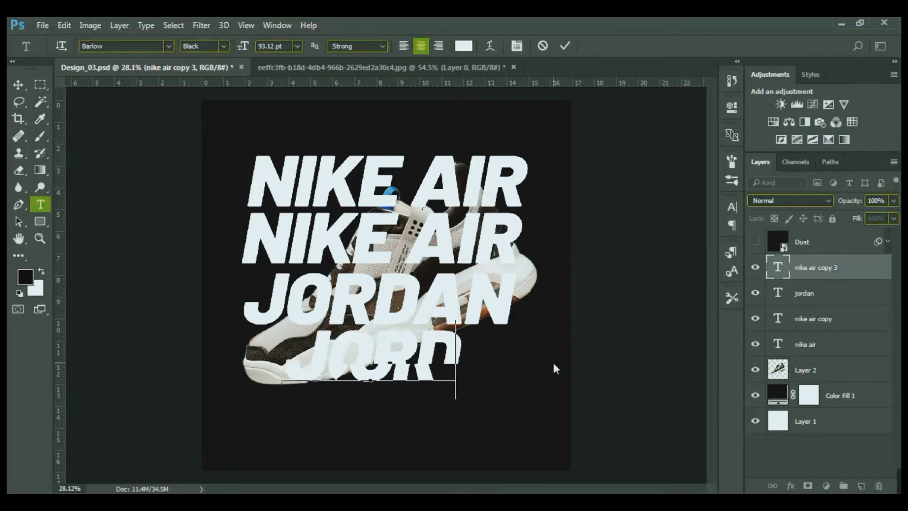
left_click(790, 294)
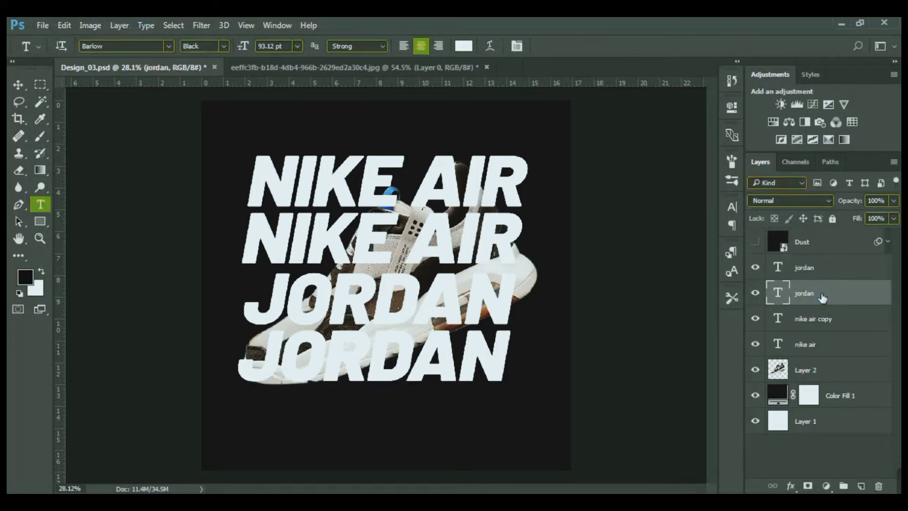
Set the layer fill of the second NIKE AIR line to 0%.
left_click(511, 247)
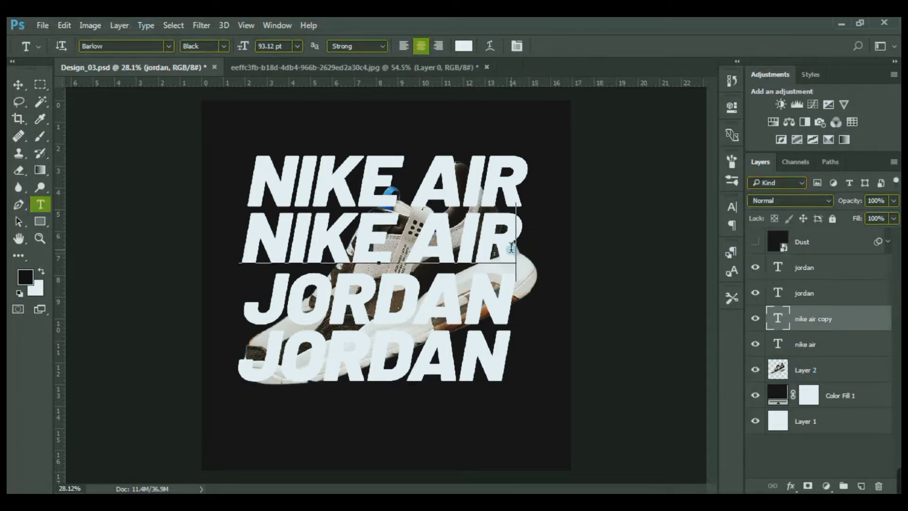
left_click(894, 219)
left_click_drag(893, 233, 783, 243)
Add a 4 px outside stroke in white (ffffff) to the second NIKE AIR line.
left_click(790, 485)
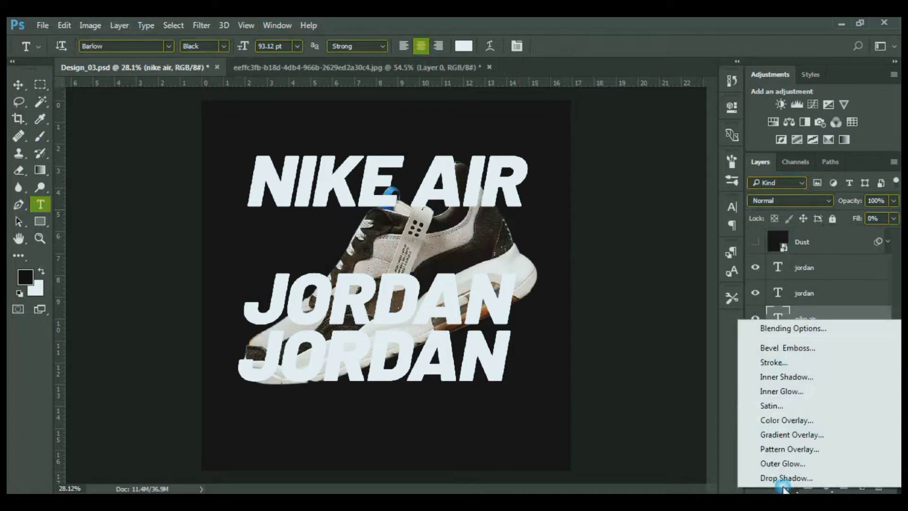
double_click(875, 319)
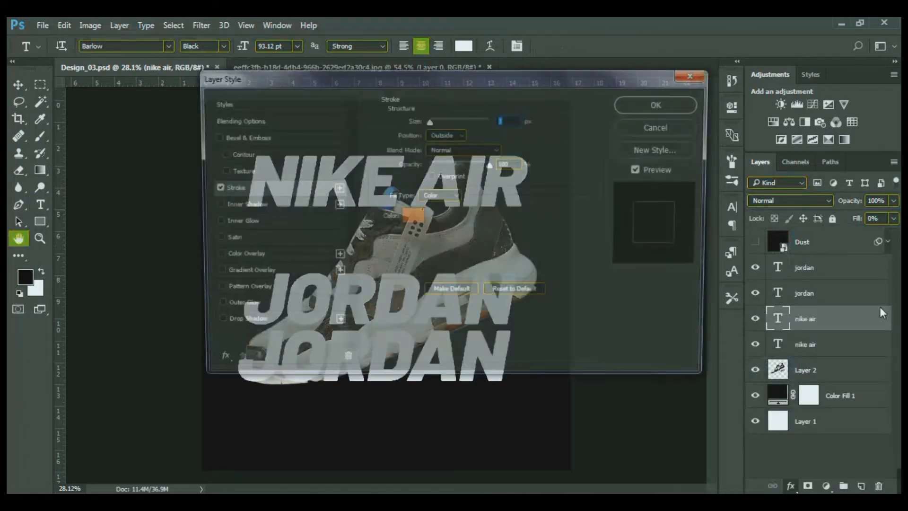
left_click(411, 217)
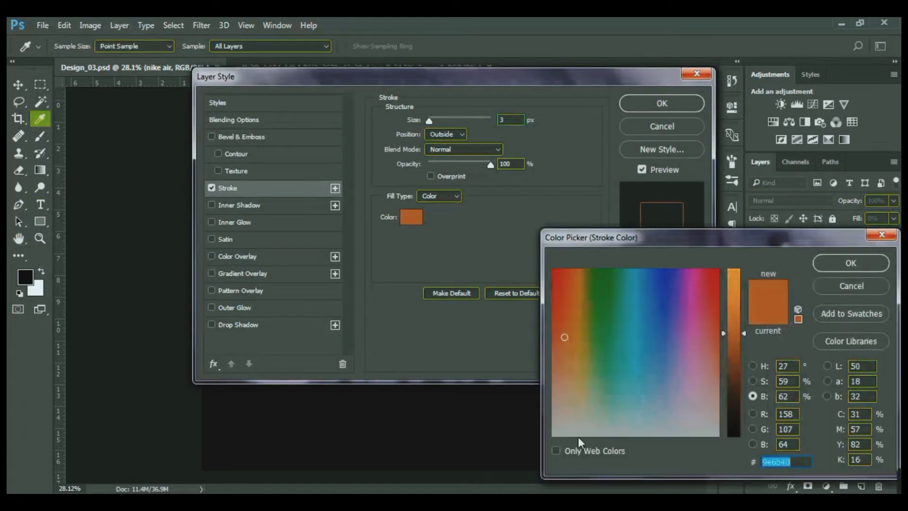
type("ffffff")
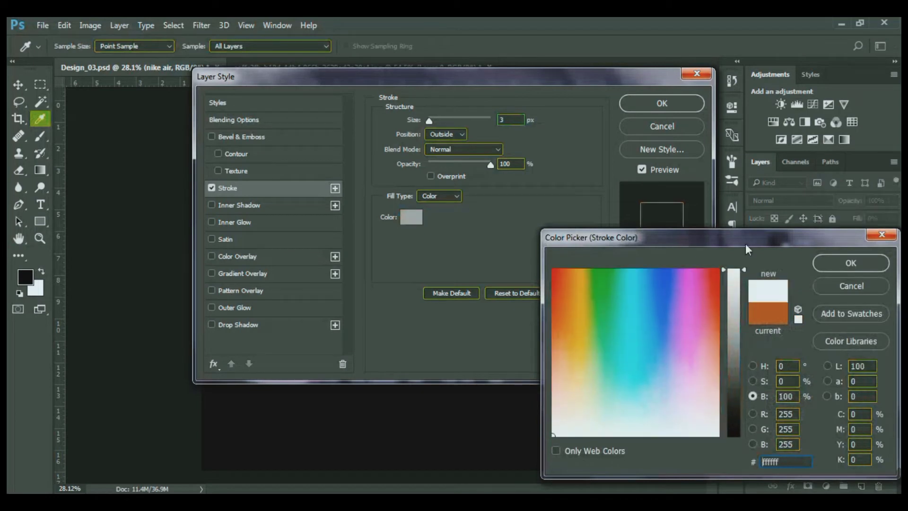
left_click(876, 263)
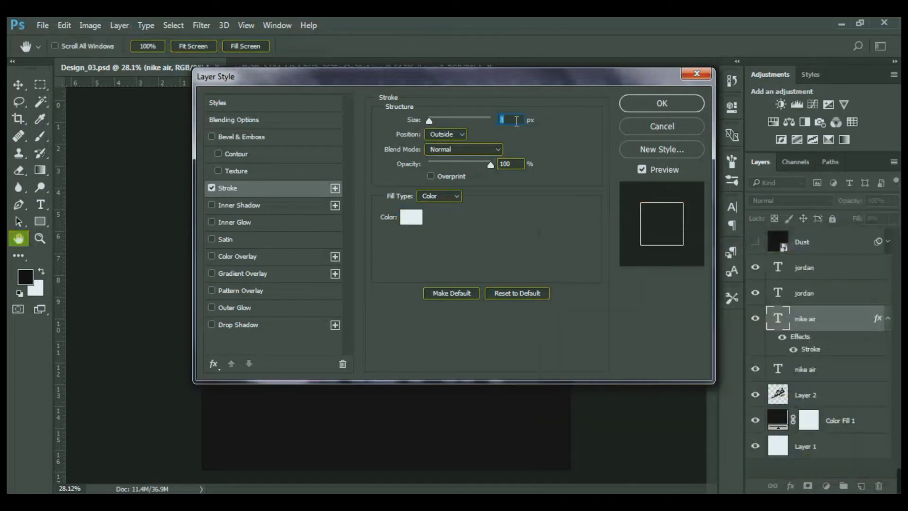
type("4")
left_click(632, 103)
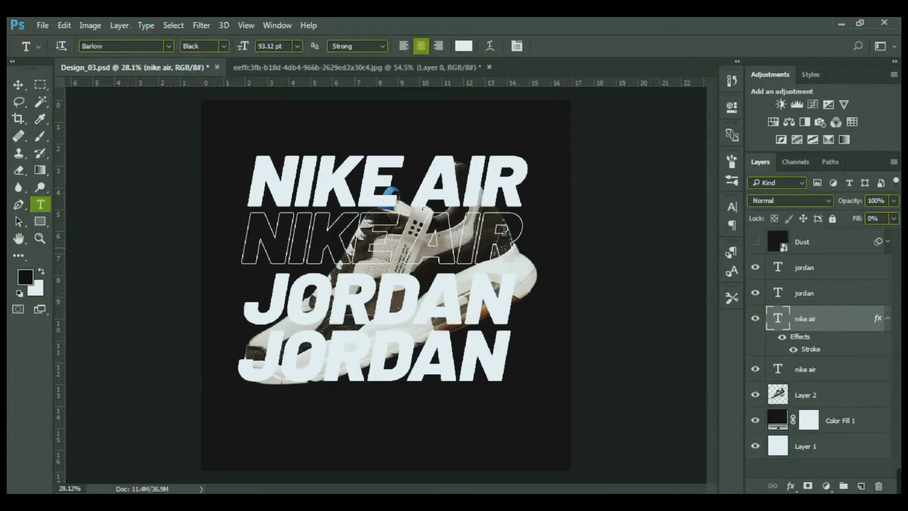
Set the fill of the fourth line, JORDAN, to 0% and give it a white outside stroke.
left_click(478, 360)
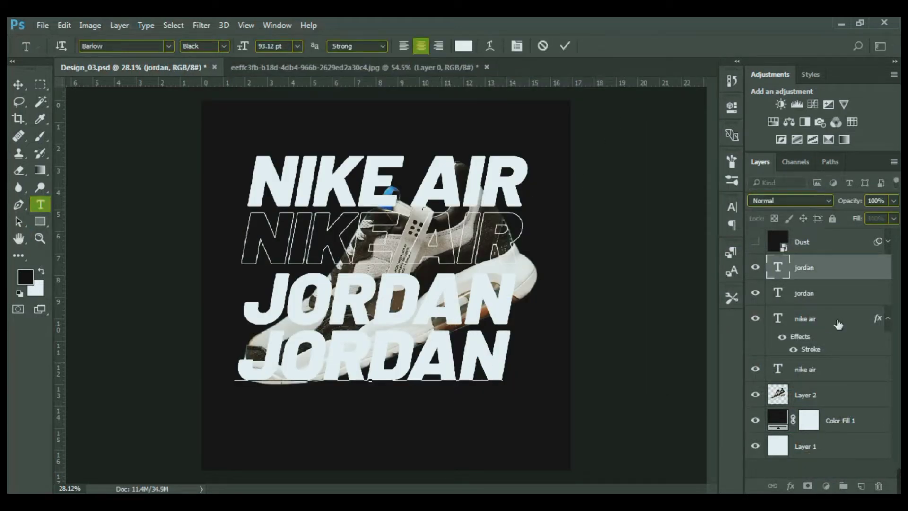
left_click(894, 218)
left_click_drag(893, 230, 830, 235)
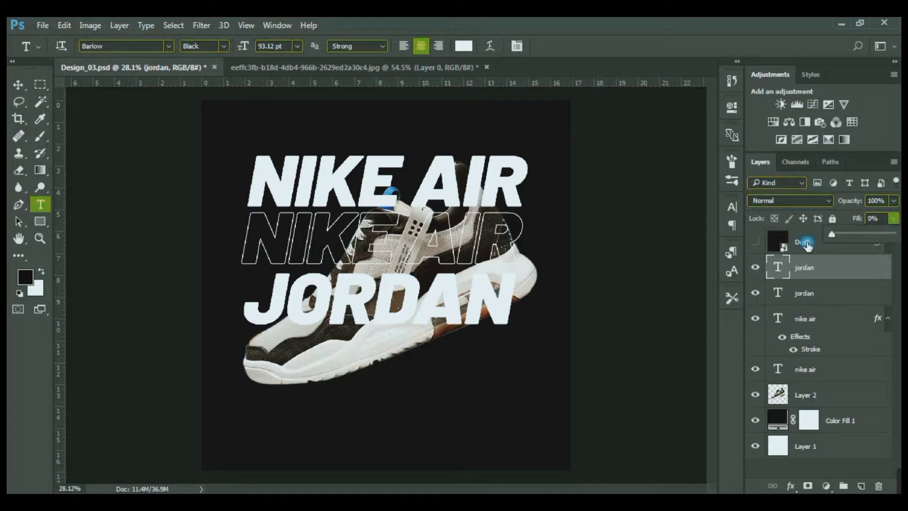
left_click(792, 486)
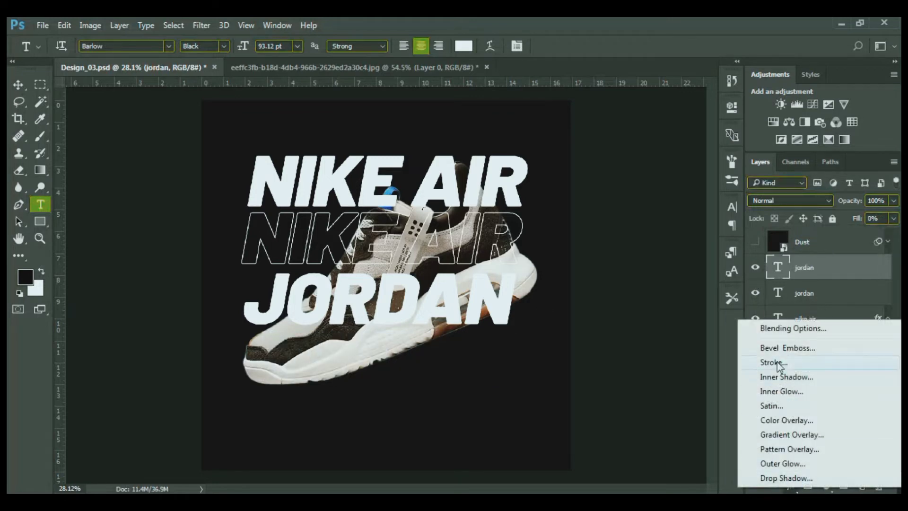
left_click(778, 362)
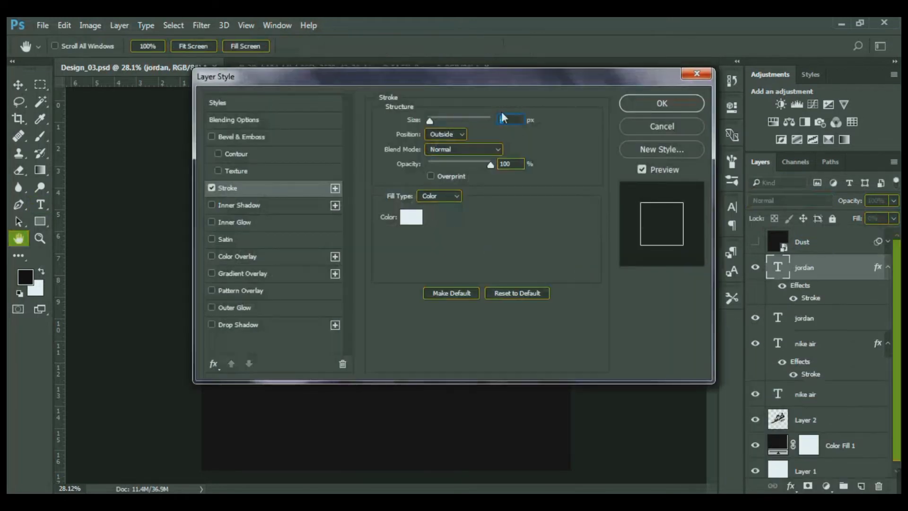
left_click(648, 102)
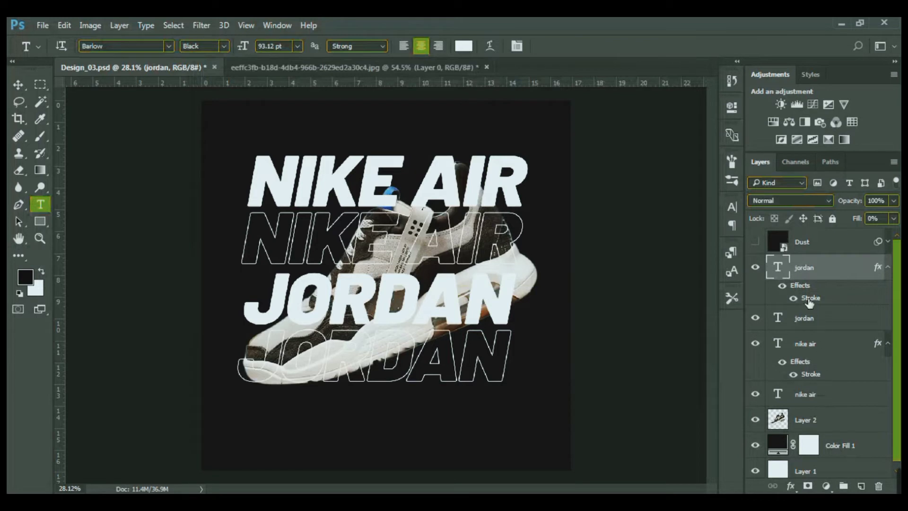
Move the shoe layer above all four text layers.
left_click_drag(811, 420, 824, 260)
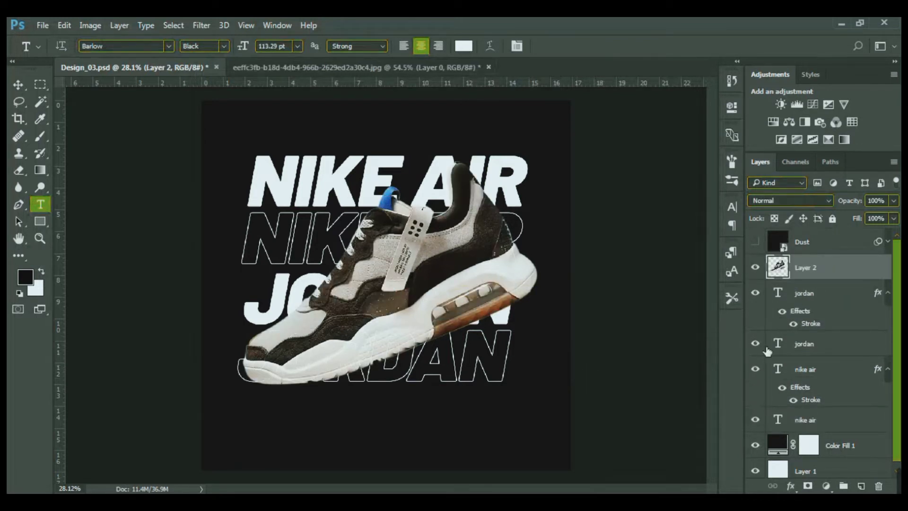
Transform the four text layers together, stretching them to about 115% width and 142% height.
left_click(821, 295)
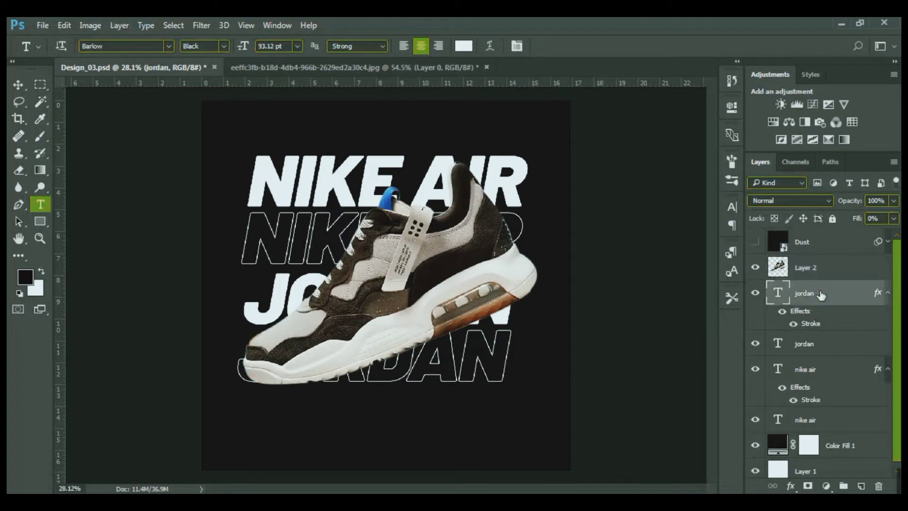
left_click(819, 421, "shift")
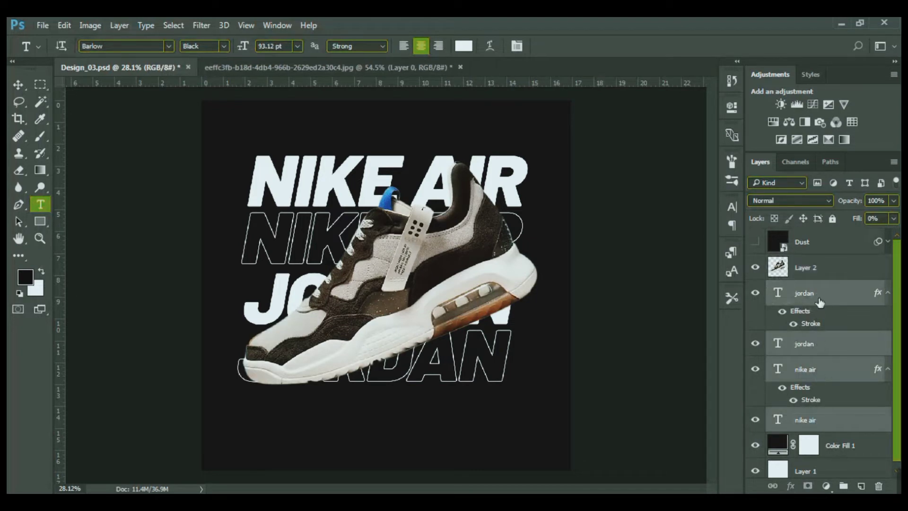
key("ctrl+t")
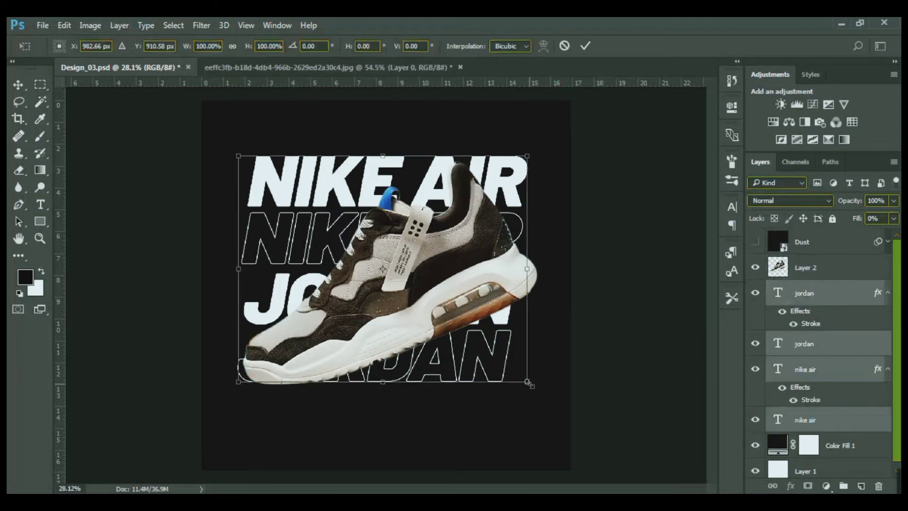
left_click_drag(528, 382, 554, 444)
left_click_drag(237, 156, 219, 129)
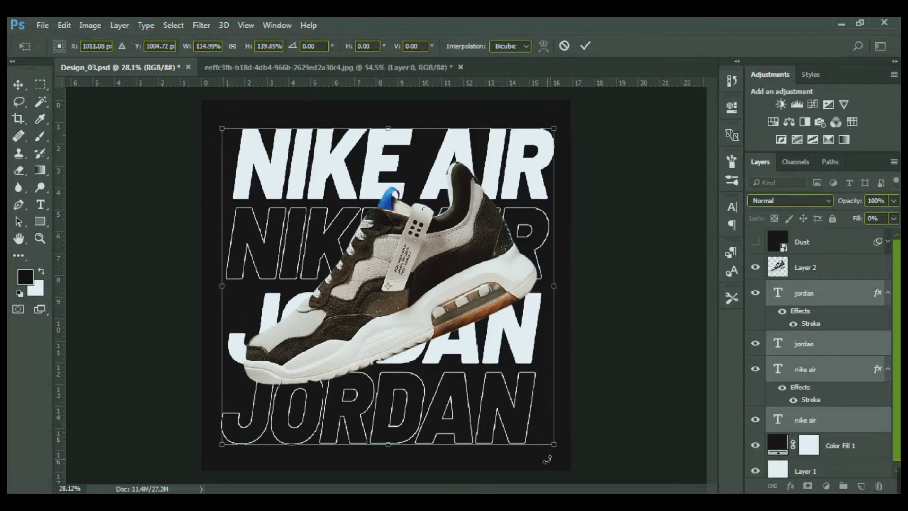
mouse_move(554, 444)
left_mouse_down()
mouse_move(556, 473)
mouse_move(554, 448)
left_mouse_up()
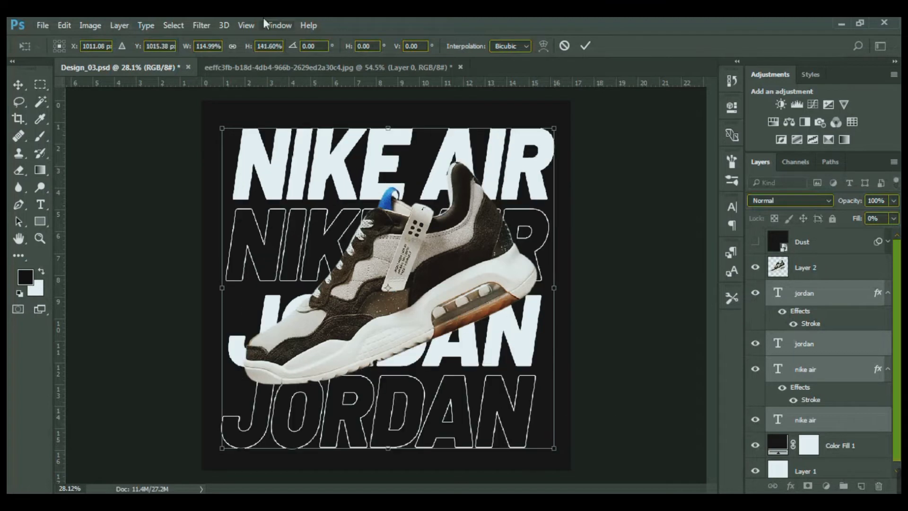
Try stretching the text block to about 118% width and 147% height, relinking its proportions before and after.
left_click(233, 46)
left_click(233, 46)
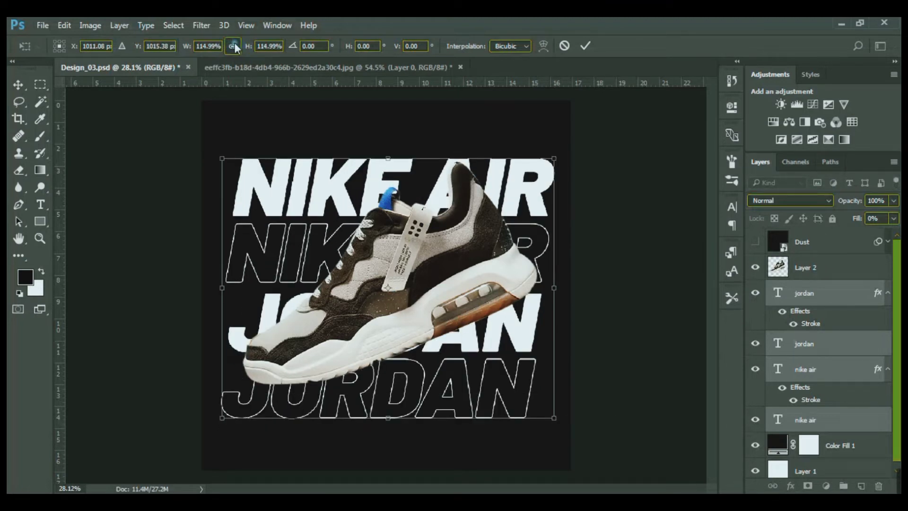
left_click_drag(222, 159, 216, 116)
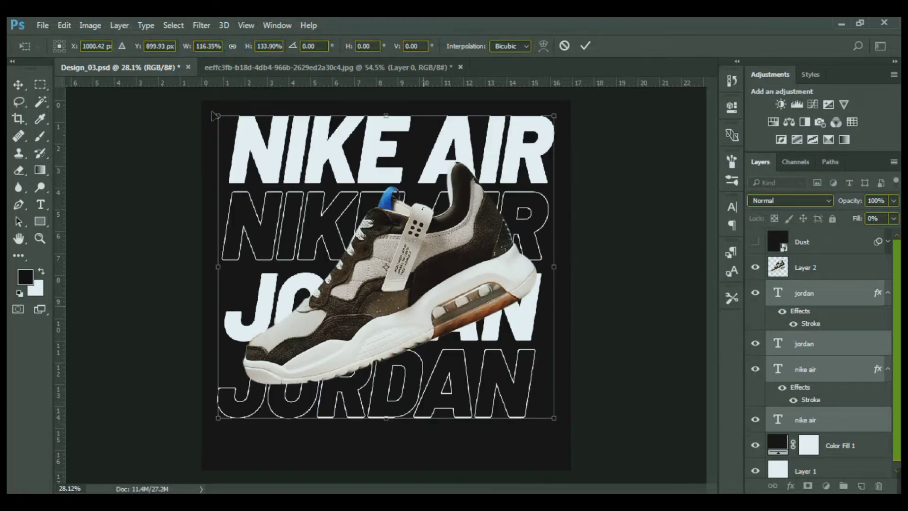
left_click_drag(554, 418, 559, 447)
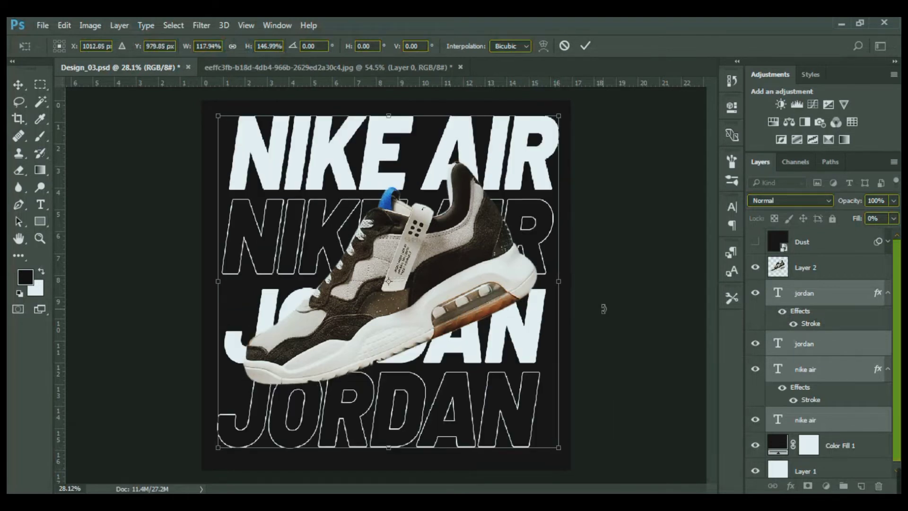
left_click(232, 46)
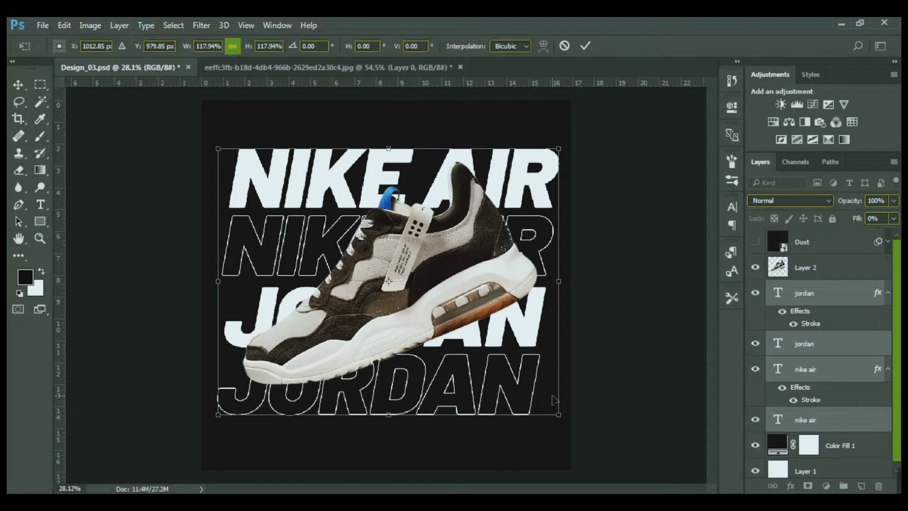
Stretch the four text lines to span nearly the whole poster behind the shoe and commit the transform.
left_click_drag(559, 416, 558, 434)
mouse_move(212, 145)
left_mouse_down()
mouse_move(207, 132)
mouse_move(222, 148)
mouse_move(209, 140)
left_mouse_up()
left_click_drag(386, 139, 386, 133)
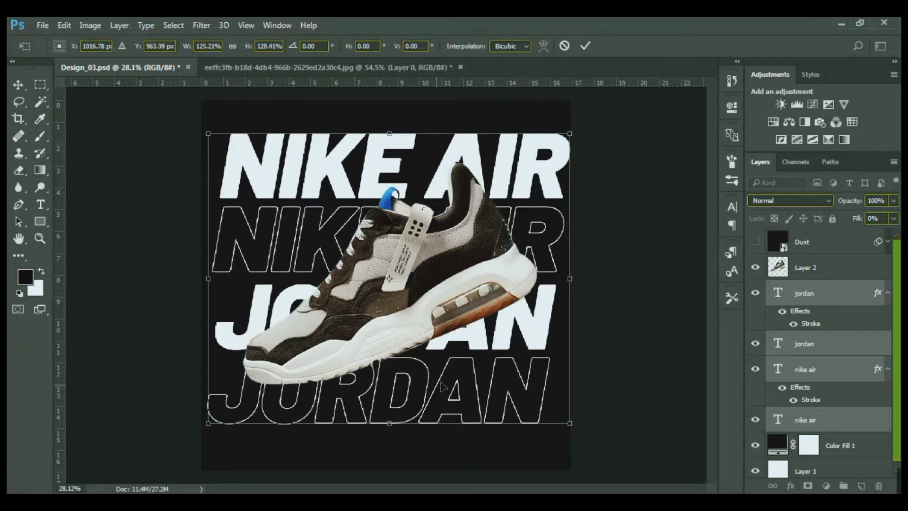
left_click_drag(389, 424, 389, 443)
left_click_drag(570, 441, 559, 454)
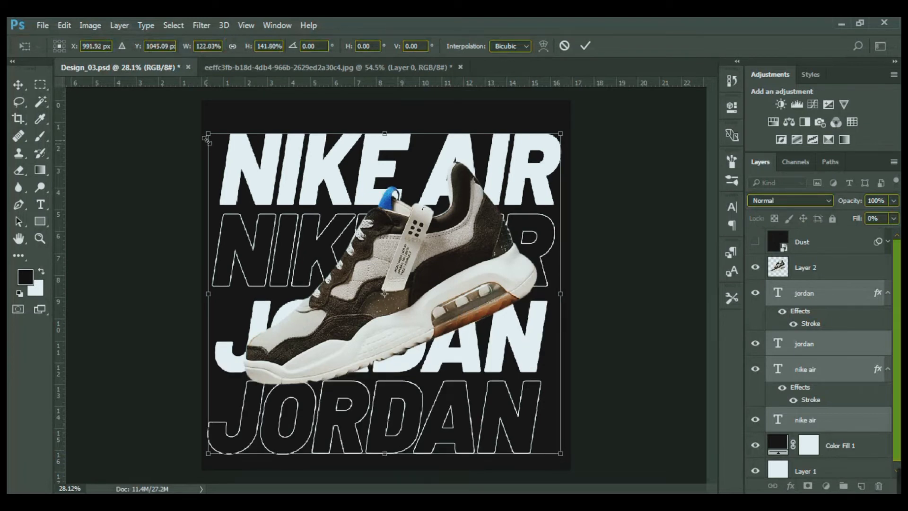
left_click_drag(209, 134, 207, 122)
key("Return")
key("t")
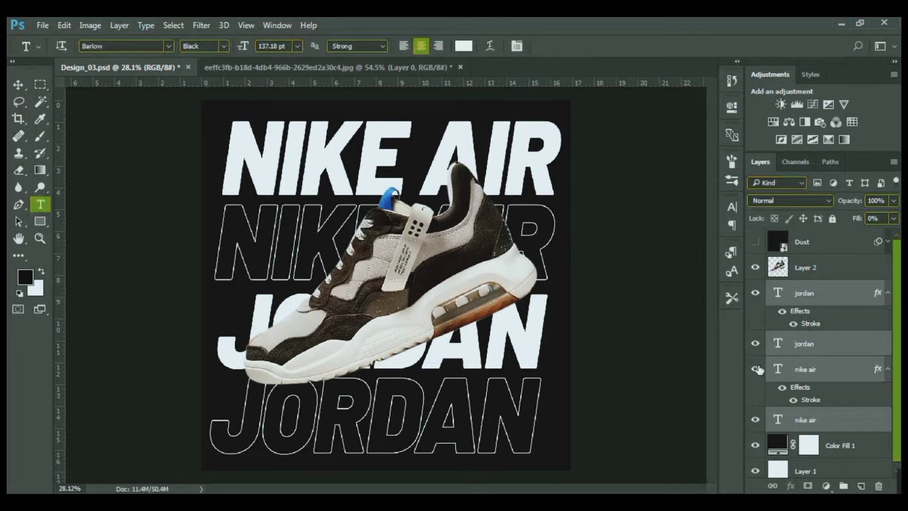
Recolor the first NIKE AIR line with a beige sampled from the shoe's upper and brightened to c3b3a7.
left_click(857, 266)
left_click(838, 296)
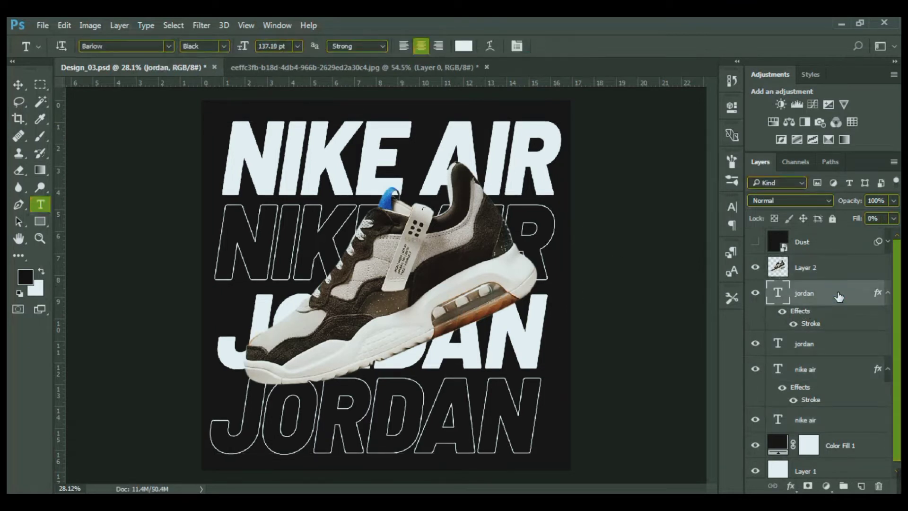
scroll(838, 399, "down", 1)
left_click(831, 416)
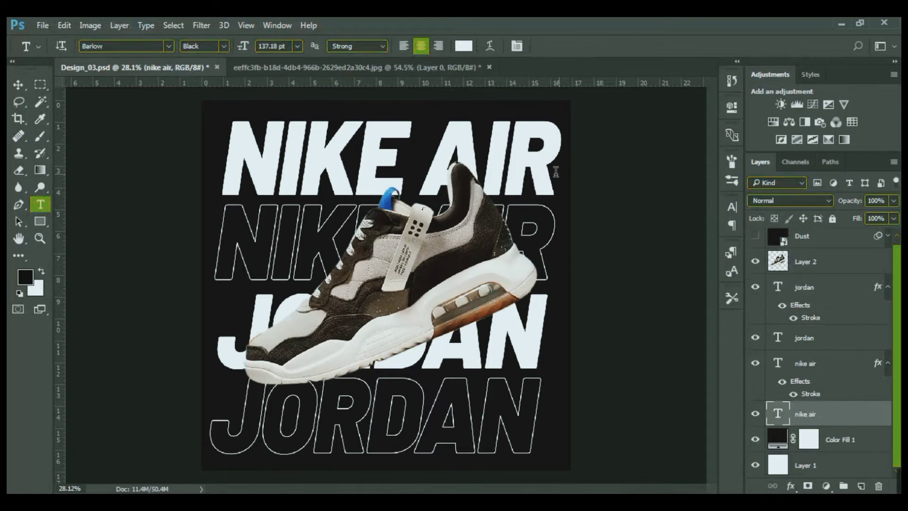
left_click(734, 208)
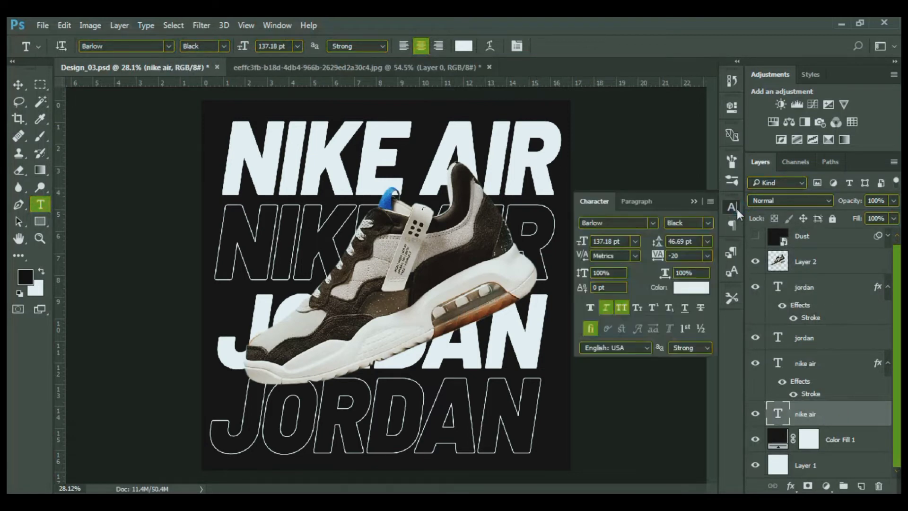
left_click(687, 289)
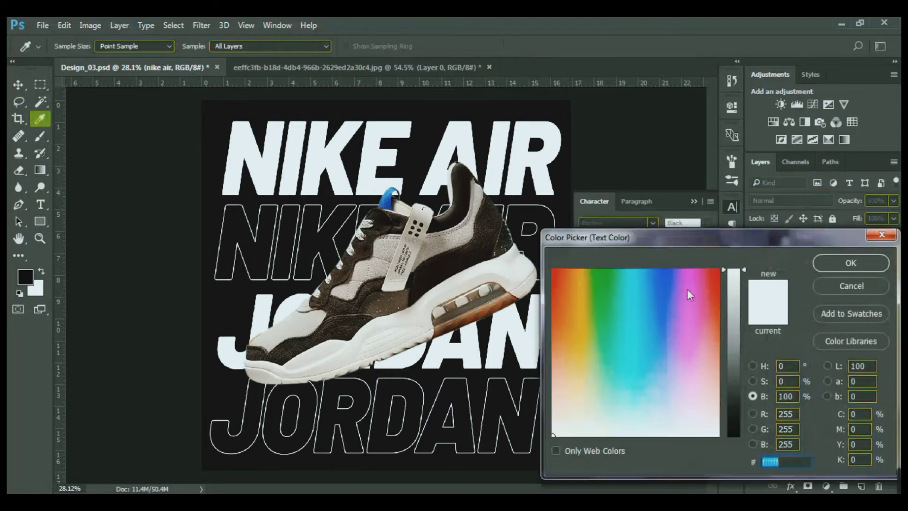
left_click(458, 283)
left_click(469, 290)
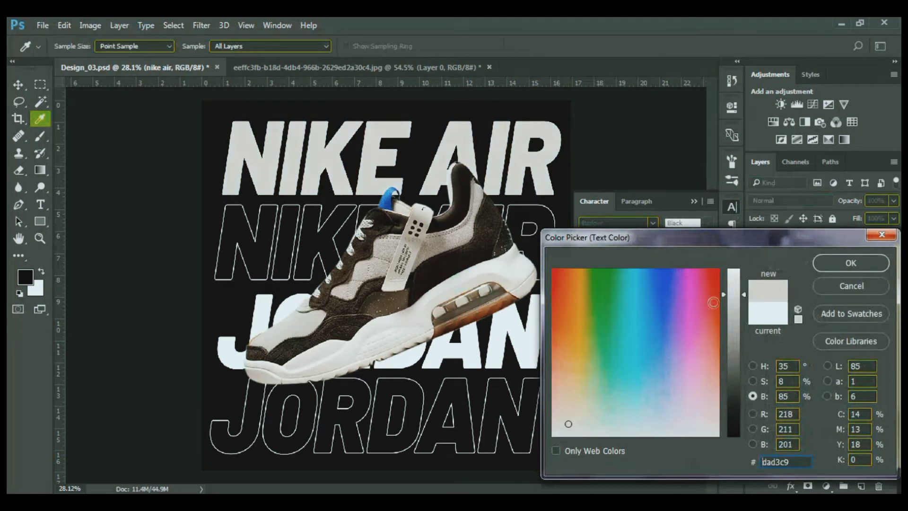
left_click_drag(743, 295, 744, 310)
left_click(441, 235)
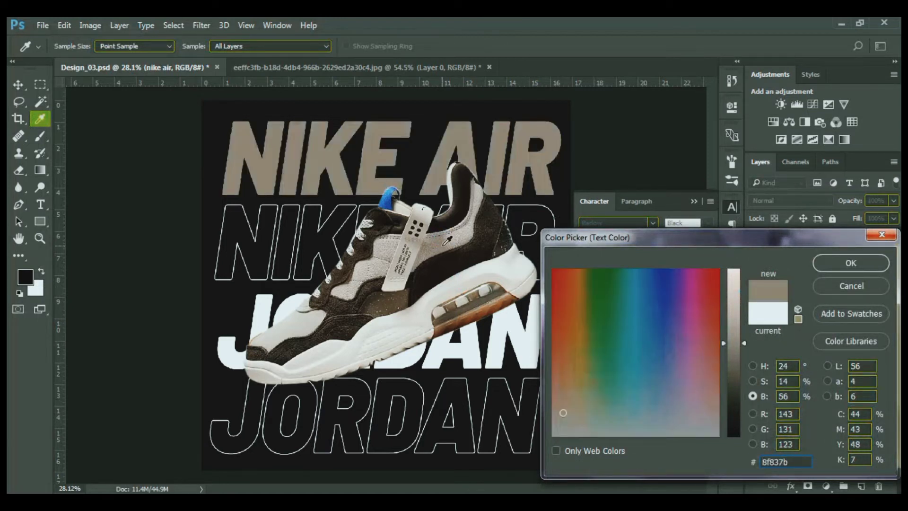
left_click_drag(743, 341, 741, 310)
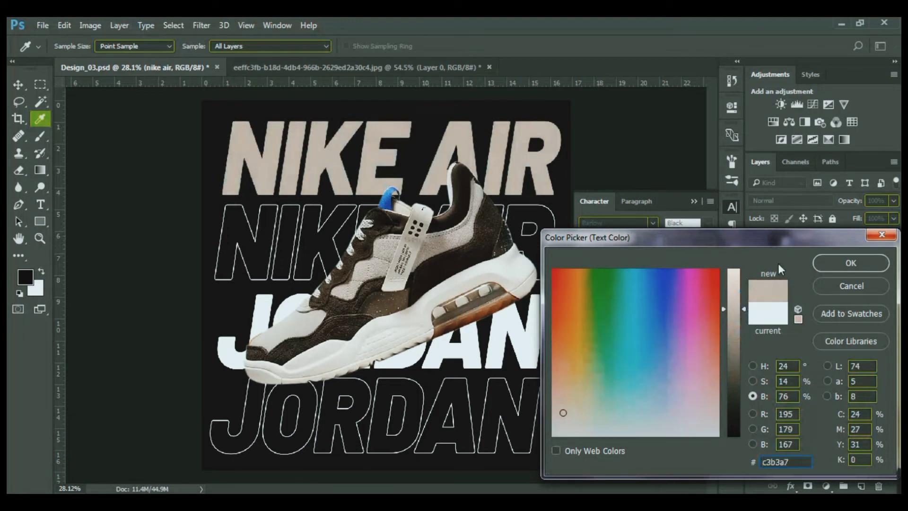
left_click(840, 263)
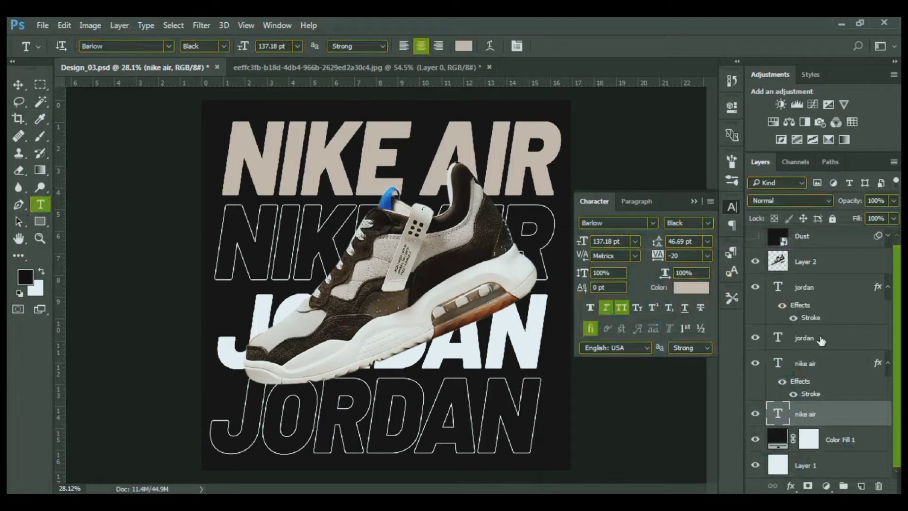
Open the solid JORDAN line's text color and try shades sampled from the shoe's upper, including aaa097, a9a390 and dcd2c6.
left_click(824, 338)
left_click(691, 287)
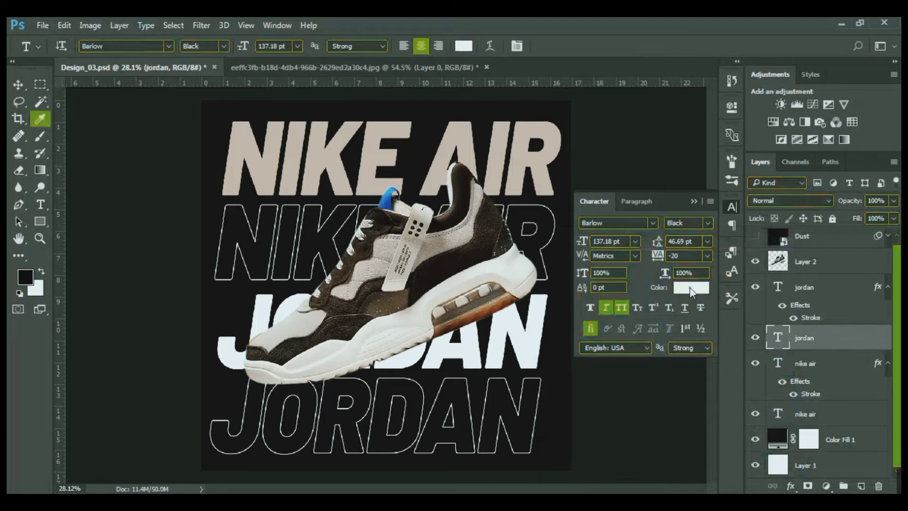
left_click(372, 290)
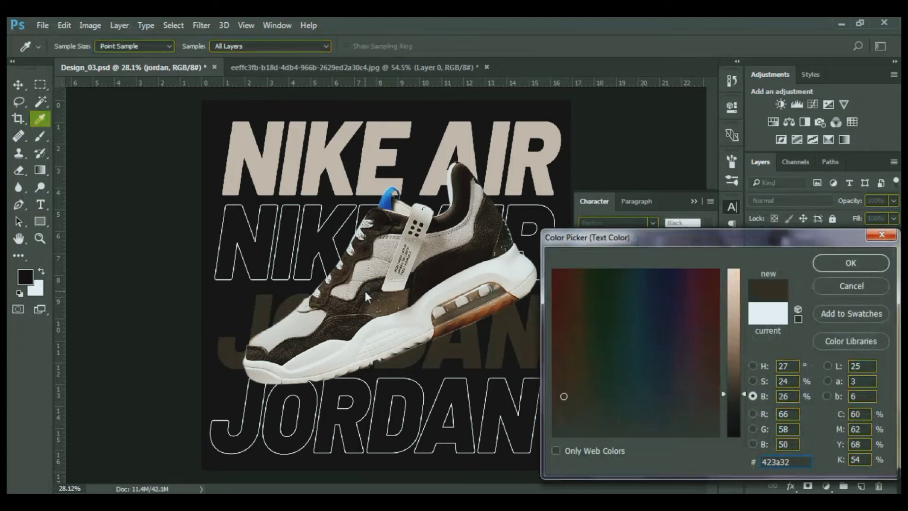
left_click(450, 262)
left_click(447, 239)
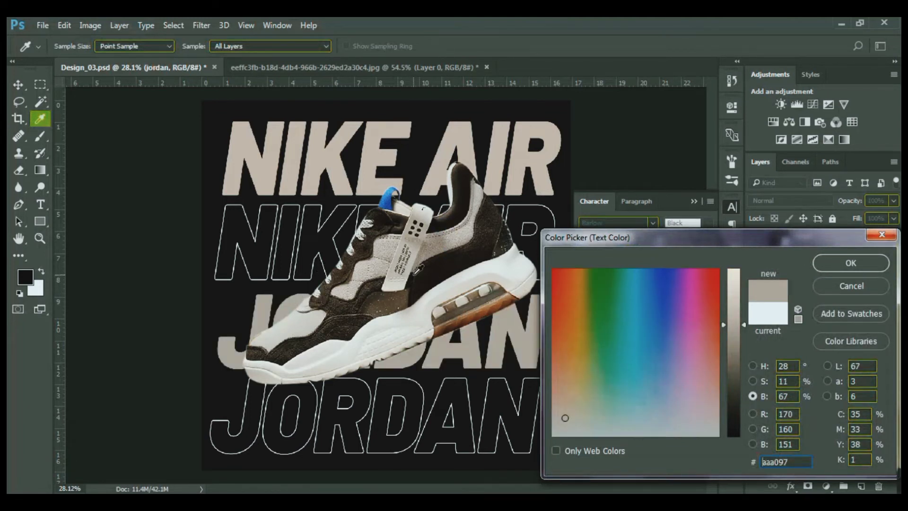
left_click(421, 235)
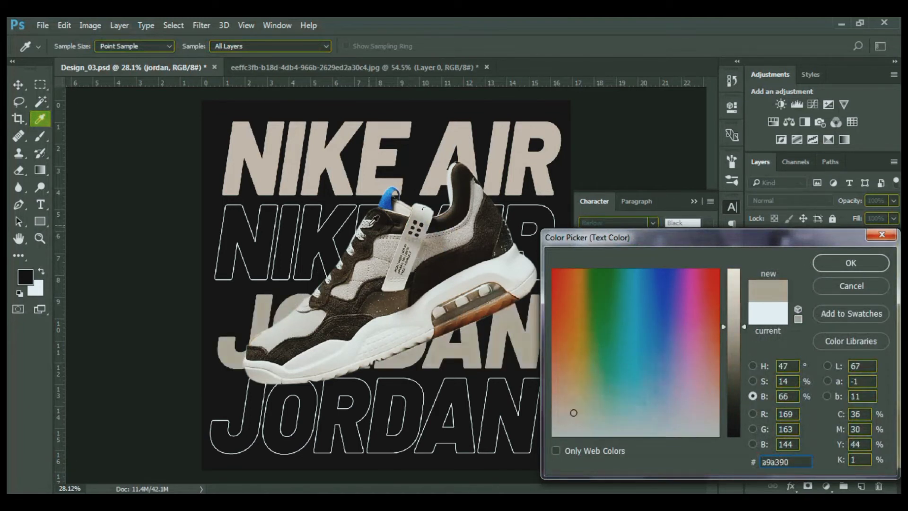
left_click(390, 192)
left_click(394, 265)
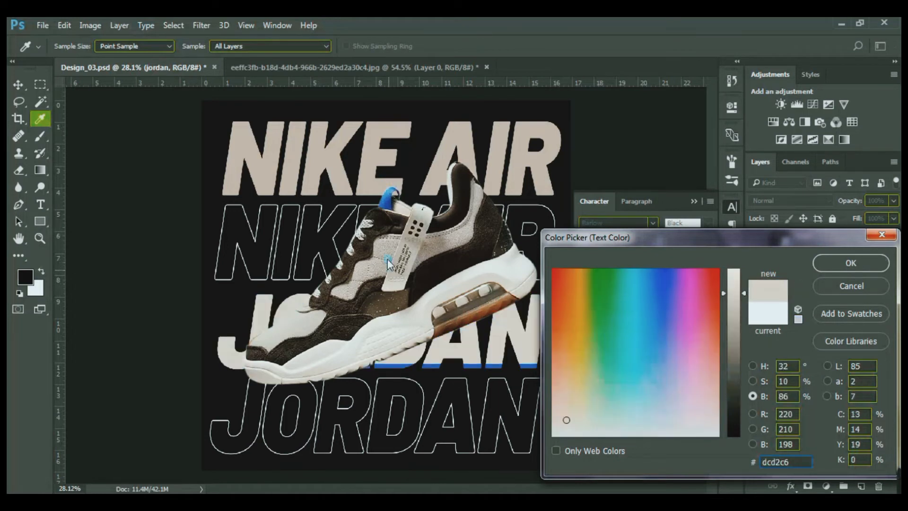
Try dark browns sampled from the shoe on the solid JORDAN line, brightening them to 66564a and 4a3634.
left_click(440, 271)
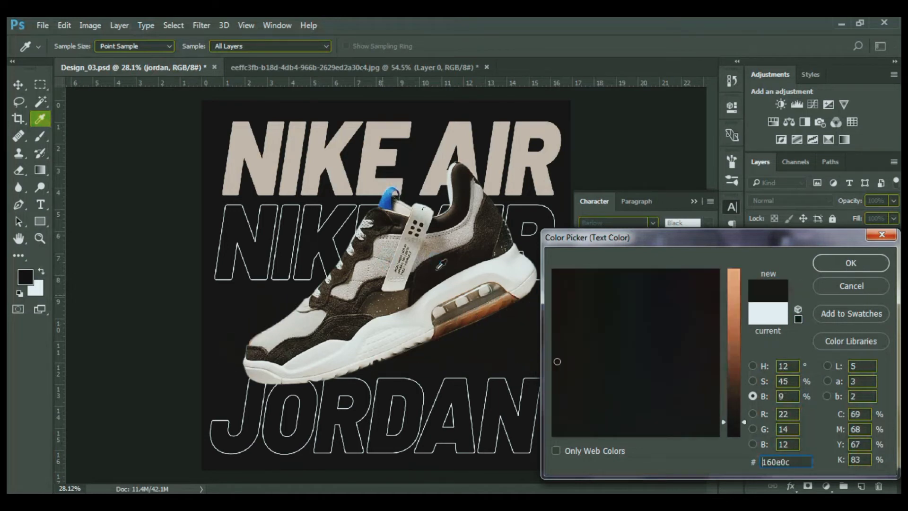
left_click(383, 299)
left_click(400, 299)
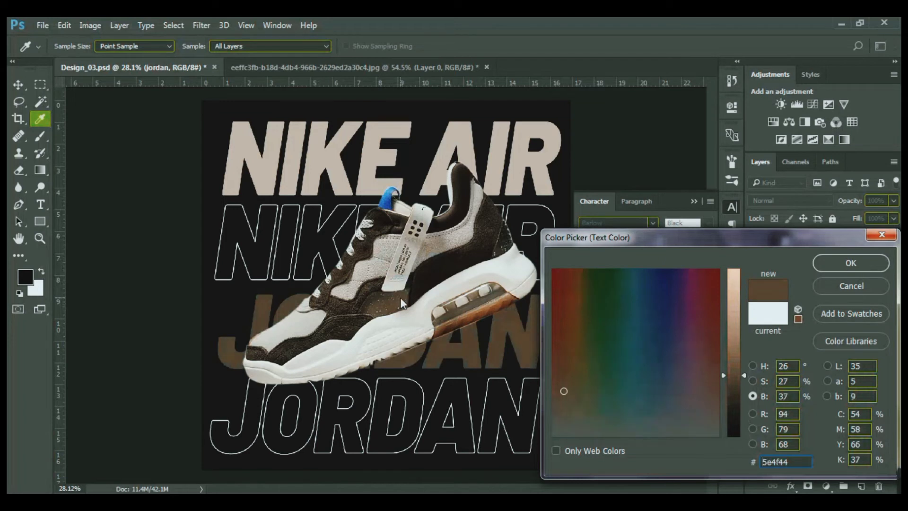
mouse_move(743, 373)
left_mouse_down()
mouse_move(742, 361)
mouse_move(742, 370)
left_mouse_up()
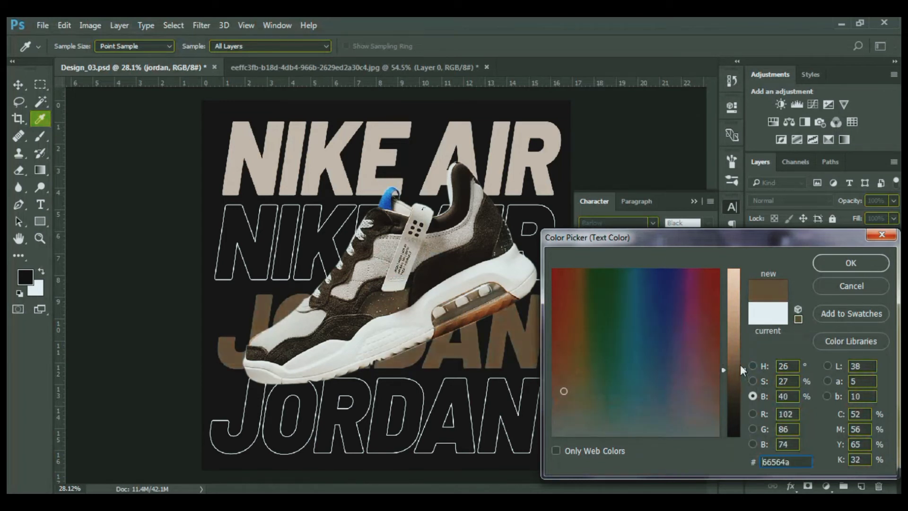
left_click(482, 239)
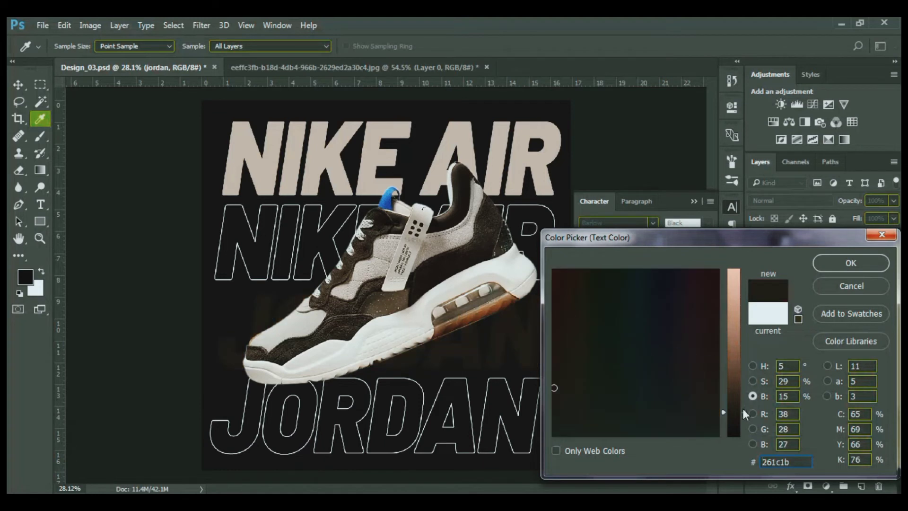
left_click_drag(742, 411, 740, 389)
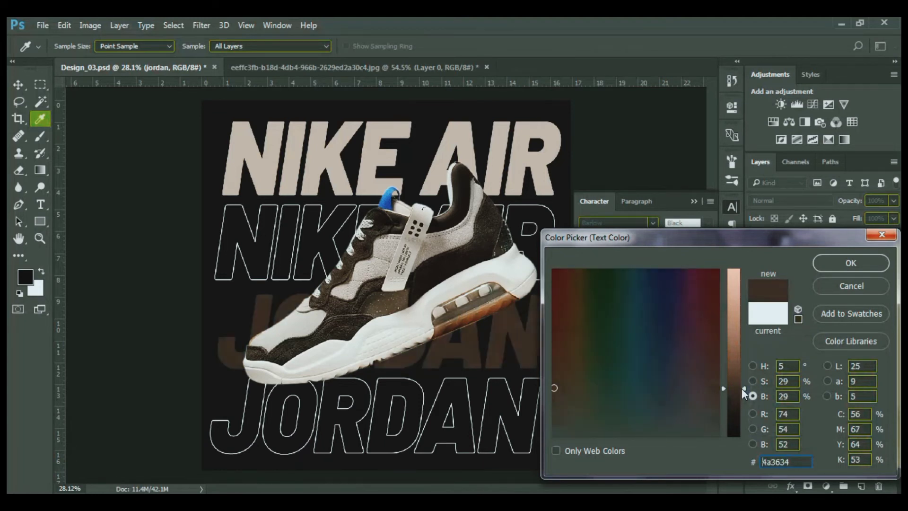
Recolor the solid JORDAN line with a tan sampled from the shoe's sole and brightened to a78966.
left_click(490, 306)
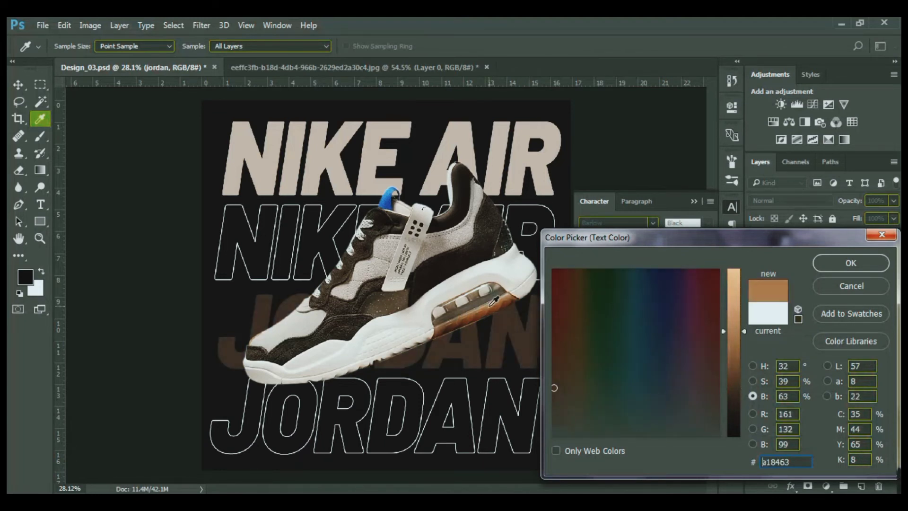
left_click_drag(745, 332, 744, 327)
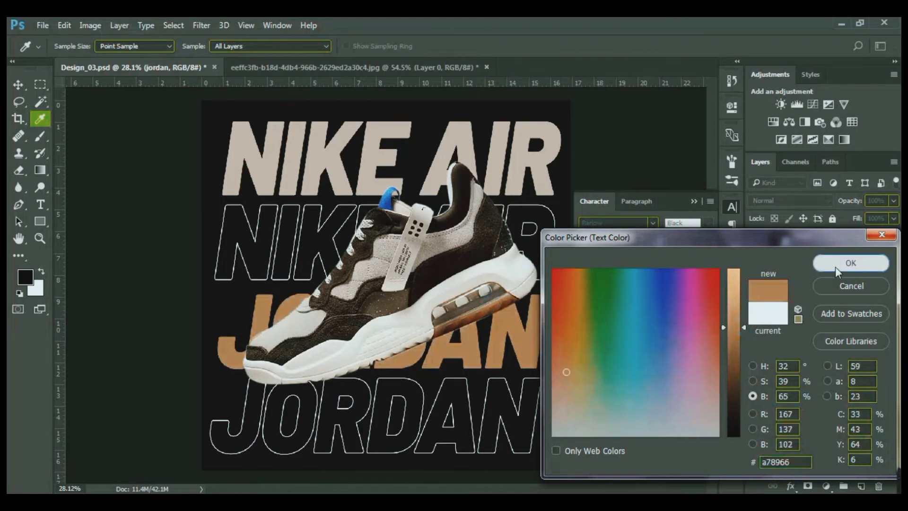
left_click(835, 266)
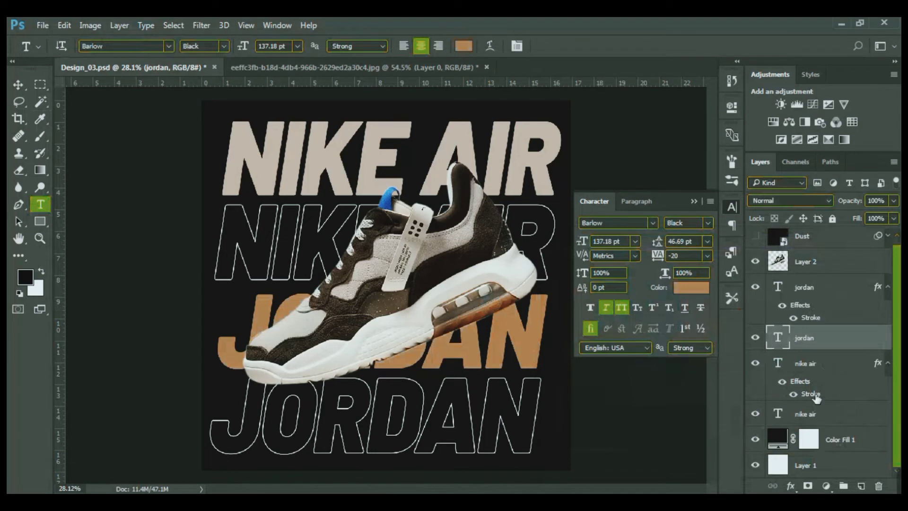
Change the outlined NIKE AIR line's stroke to the beige c2b2a6 sampled from the solid NIKE AIR line.
double_click(816, 396)
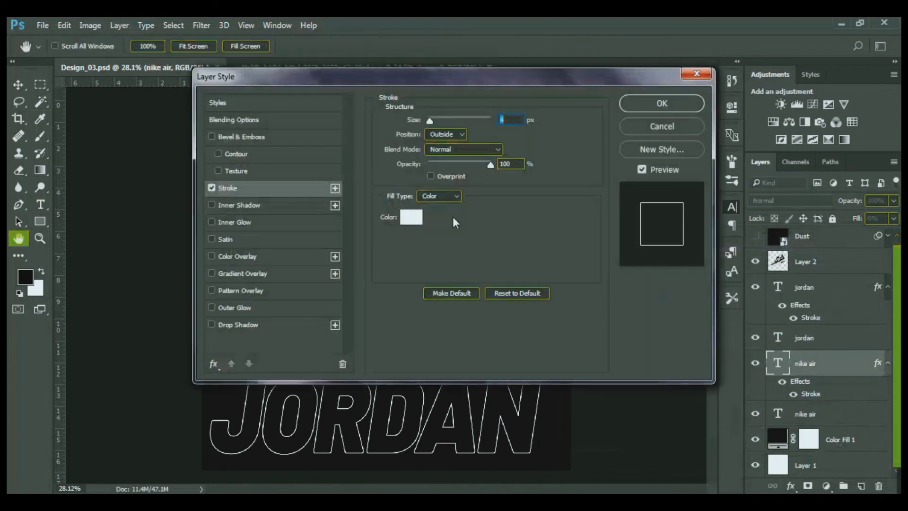
left_click_drag(343, 71, 617, 133)
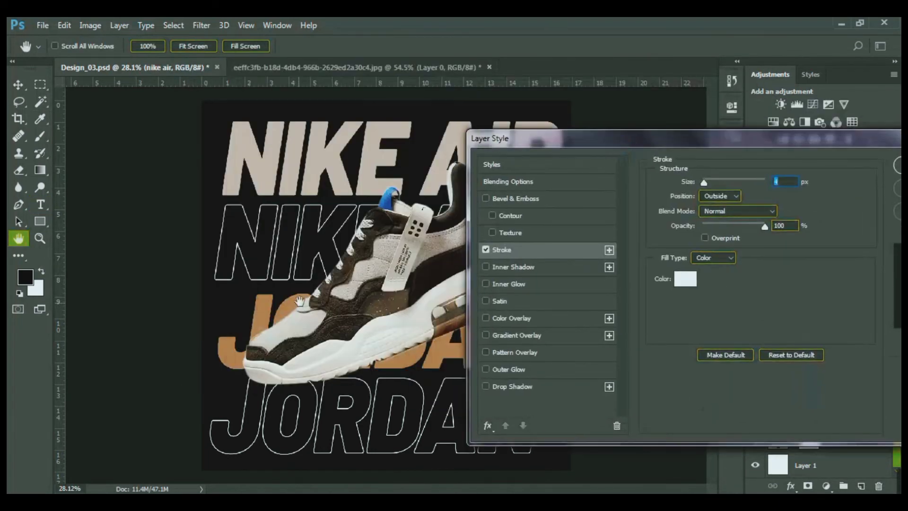
left_click(693, 277)
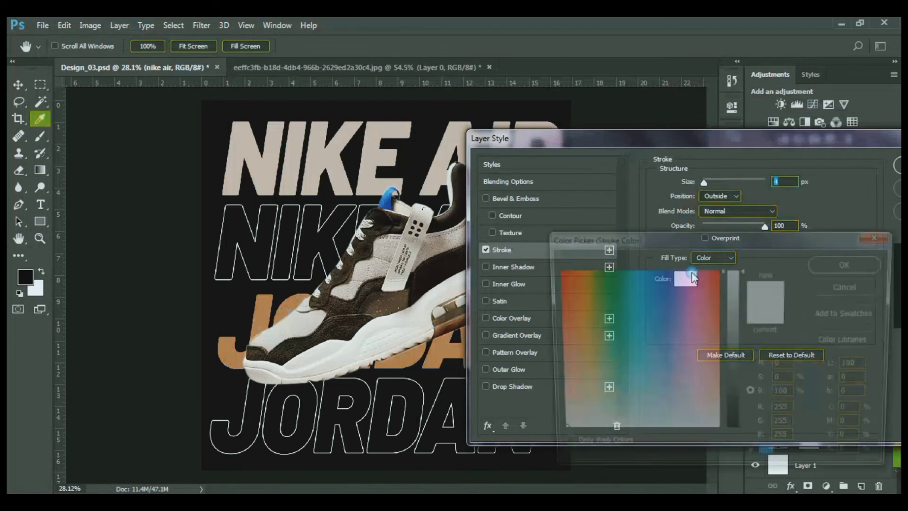
left_click(254, 321)
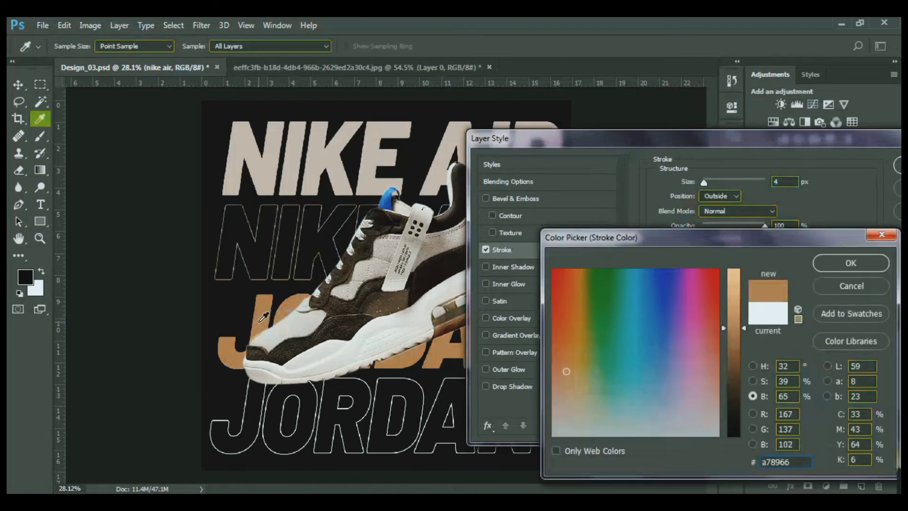
left_click(287, 153)
left_click(861, 254)
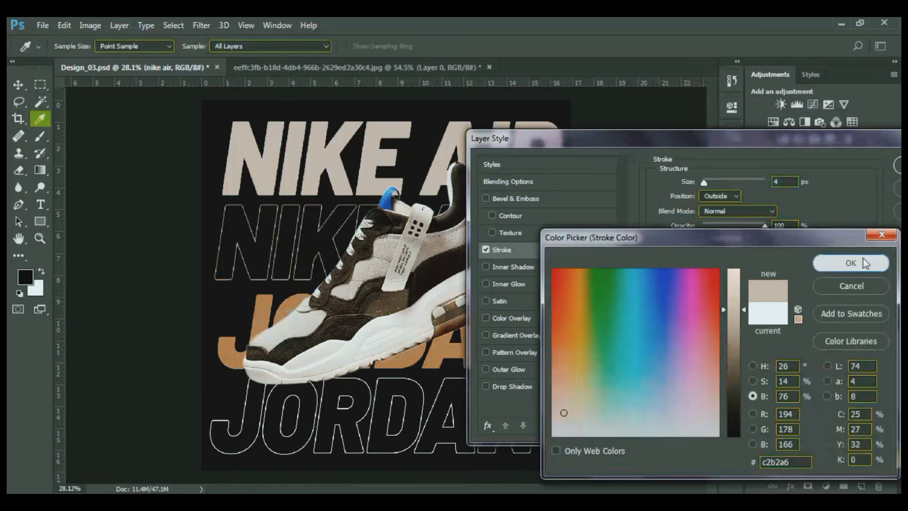
left_click_drag(864, 144, 815, 142)
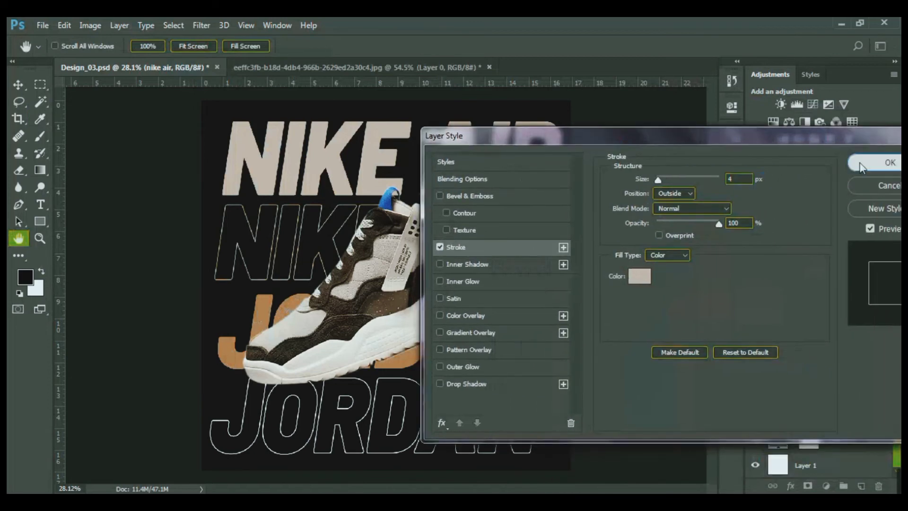
left_click(877, 162)
Change the outlined JORDAN line's stroke to the tan sampled from the solid JORDAN line.
double_click(810, 317)
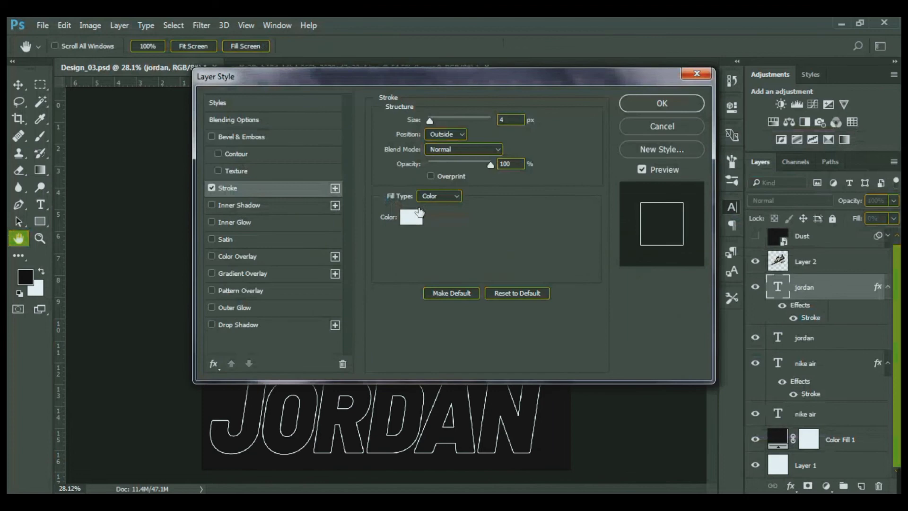
left_click(413, 216)
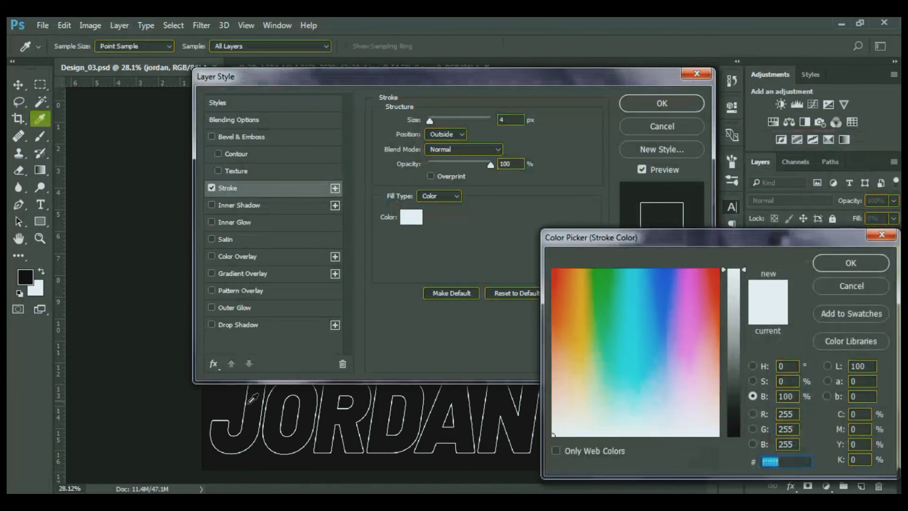
left_click(854, 267)
left_click_drag(552, 77, 723, 86)
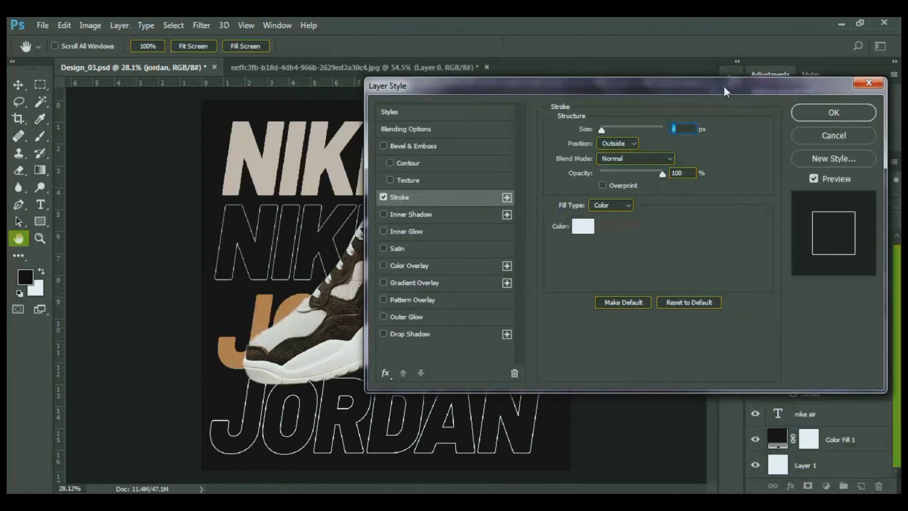
left_click(583, 226)
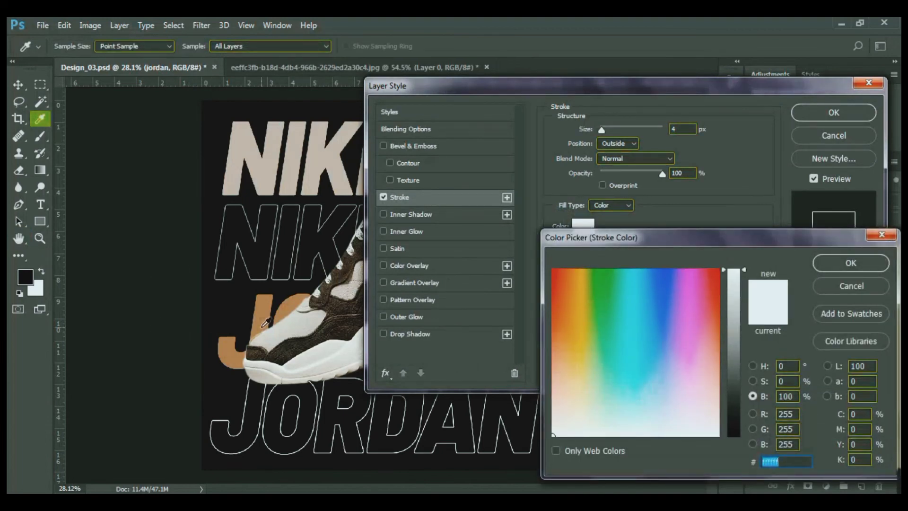
left_click(259, 311)
left_click(833, 263)
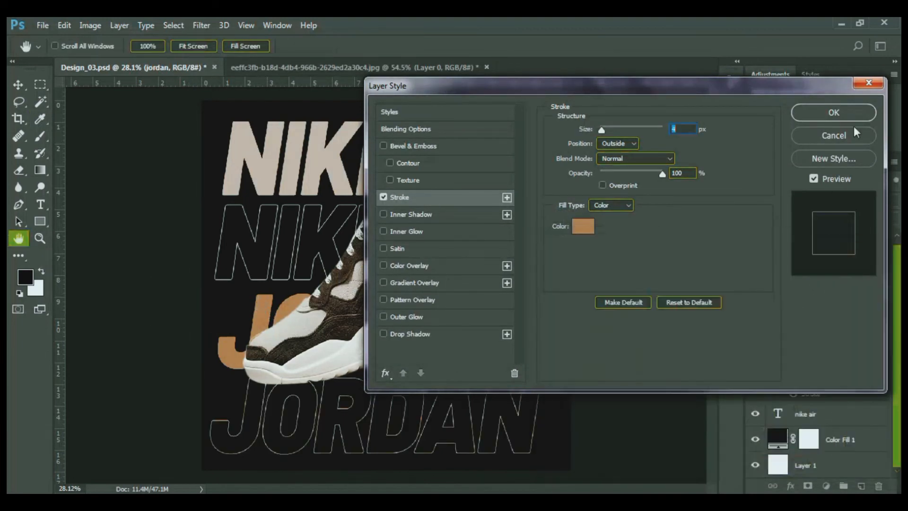
left_click(857, 115)
left_click(699, 195)
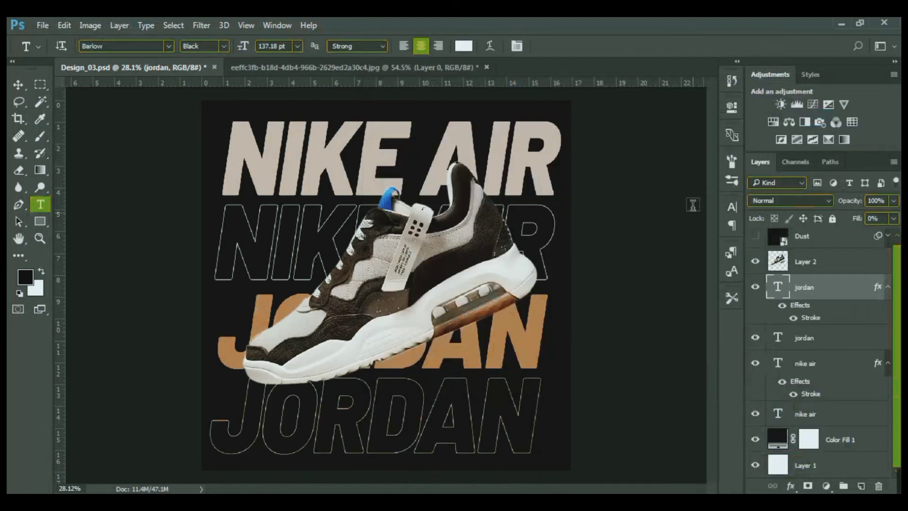
Add a drop shadow to the shoe layer and slightly reduce the shadow's distance.
scroll(816, 350, "up", 1)
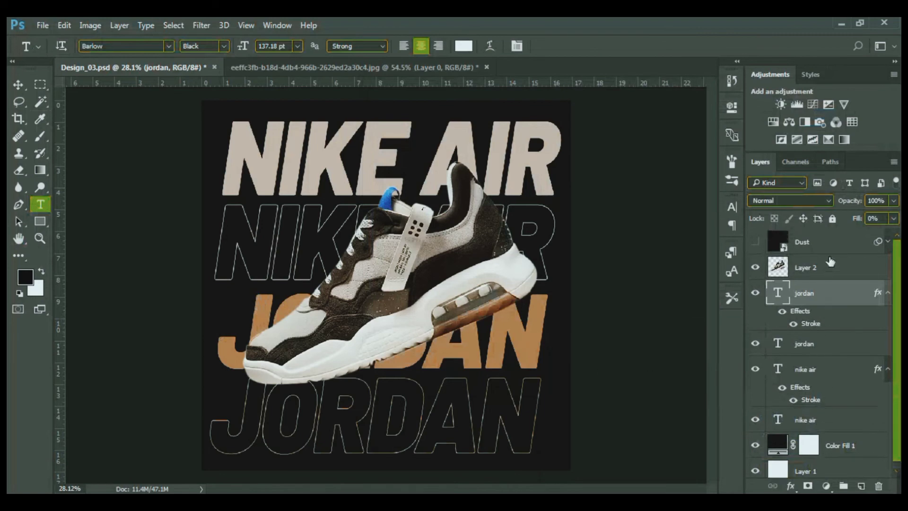
left_click(850, 280)
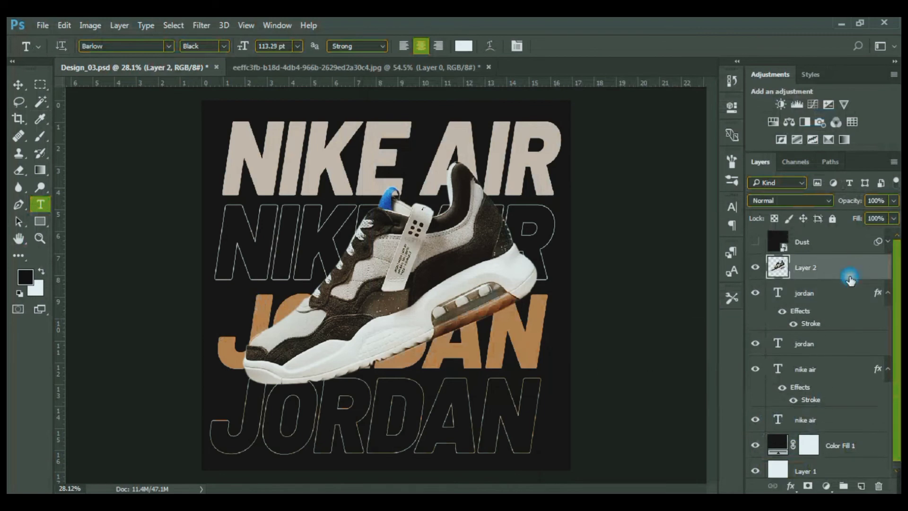
double_click(873, 267)
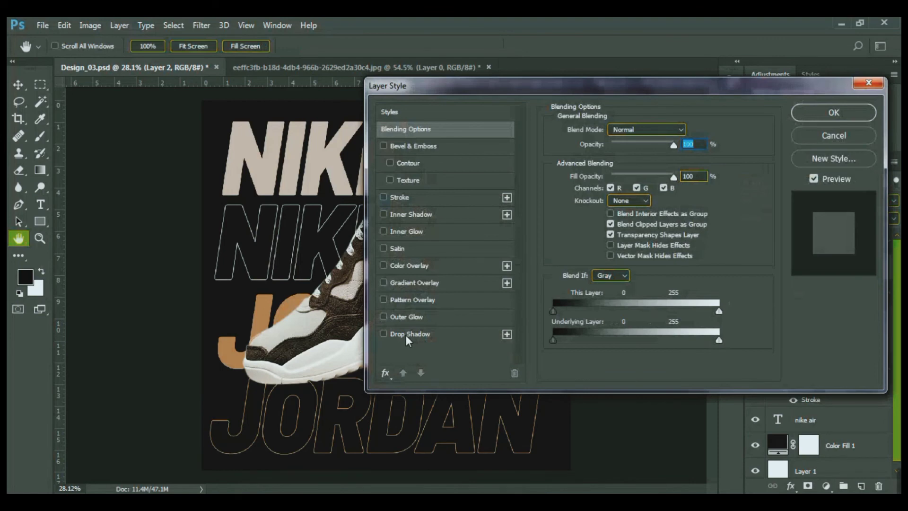
left_click(407, 335)
left_click_drag(538, 84, 700, 118)
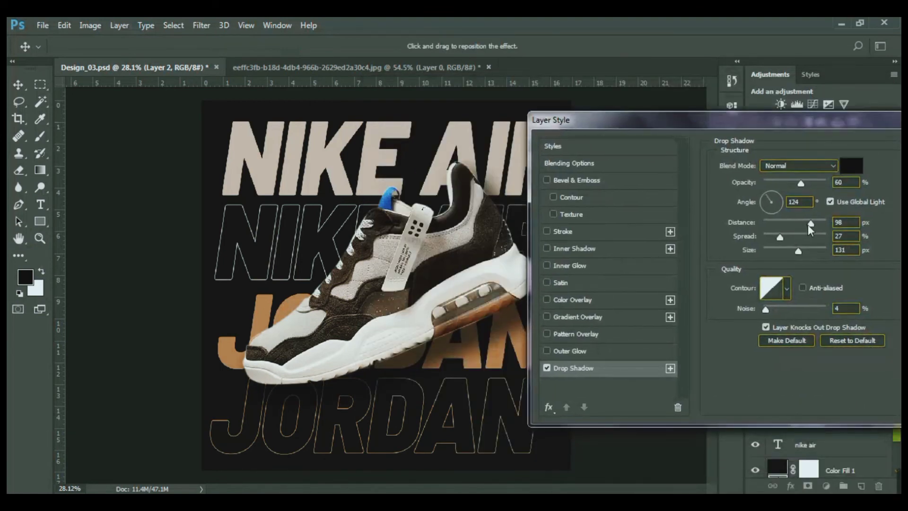
left_click_drag(809, 225, 806, 224)
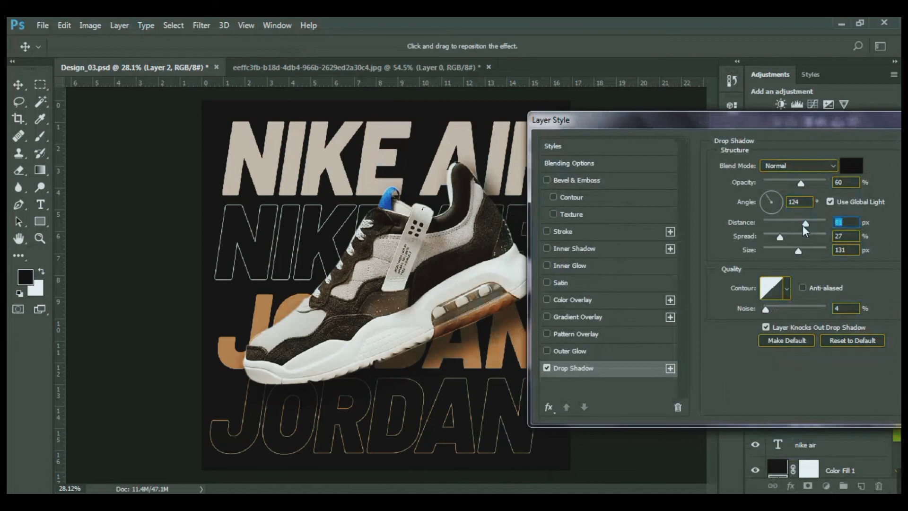
left_click_drag(819, 118, 524, 130)
left_click(695, 161)
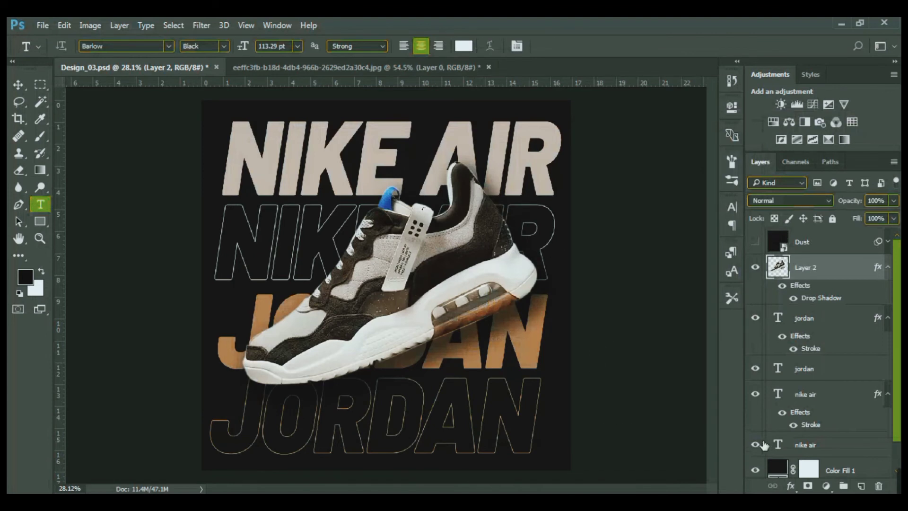
Create a new layer above the shoe and set the foreground color to the tan sampled from the solid JORDAN line.
left_click(863, 489)
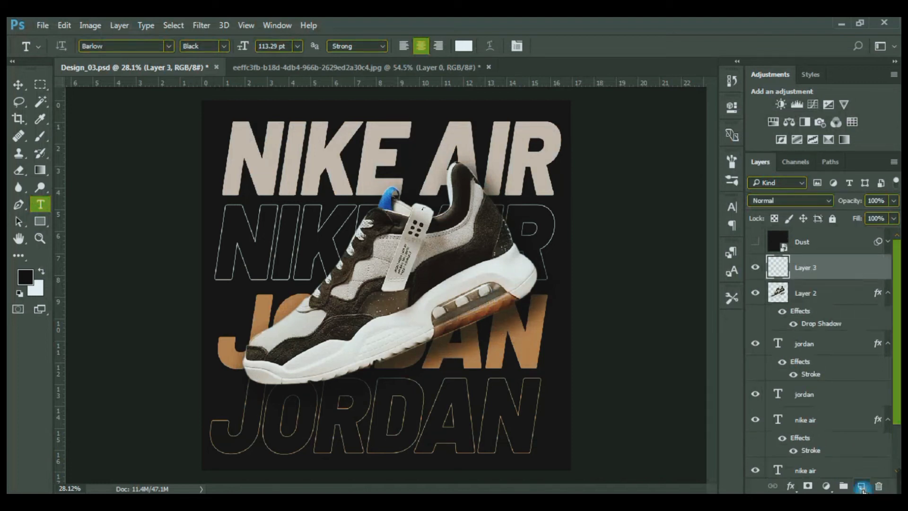
left_click(19, 206)
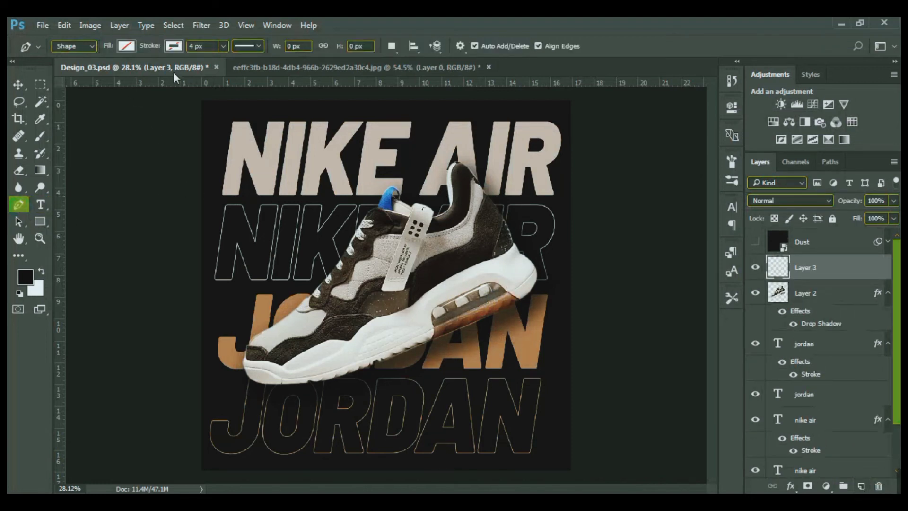
left_click(173, 47)
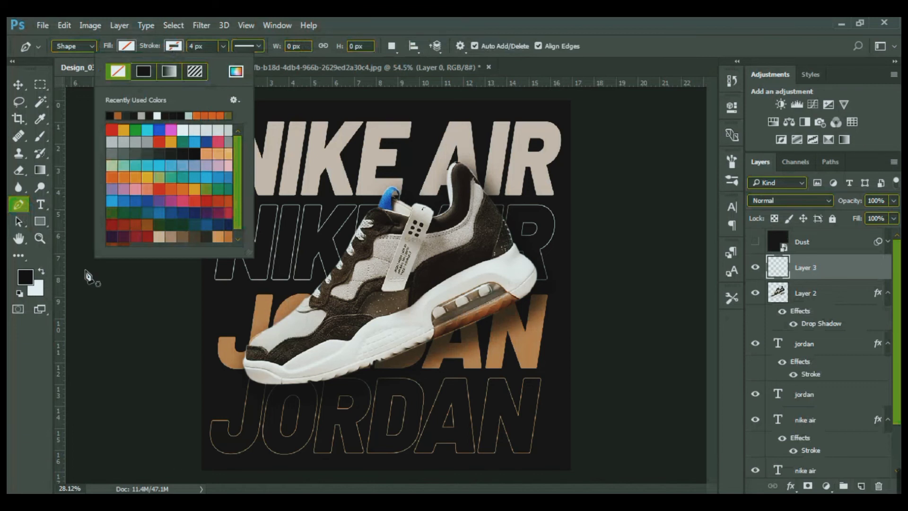
left_click(40, 119)
left_click(263, 303)
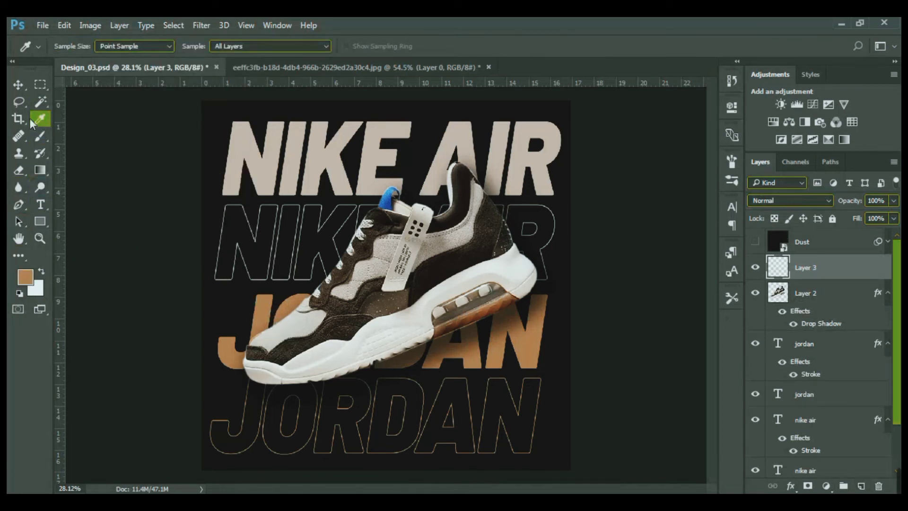
Set the Pen tool to draw shapes with no fill and a 10.14 px stroke in the sampled tan.
left_click(18, 205)
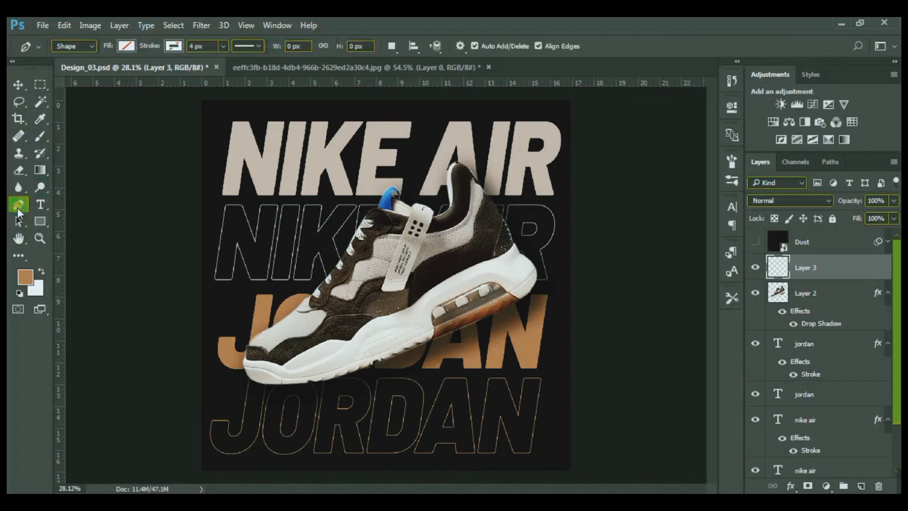
left_click(173, 45)
left_click(110, 115)
right_click(19, 204)
left_click(66, 208)
Draw a wavy open curve about 2589 px wide from beyond the poster's left edge, over the titles and shoe, past its right edge.
left_click(131, 225)
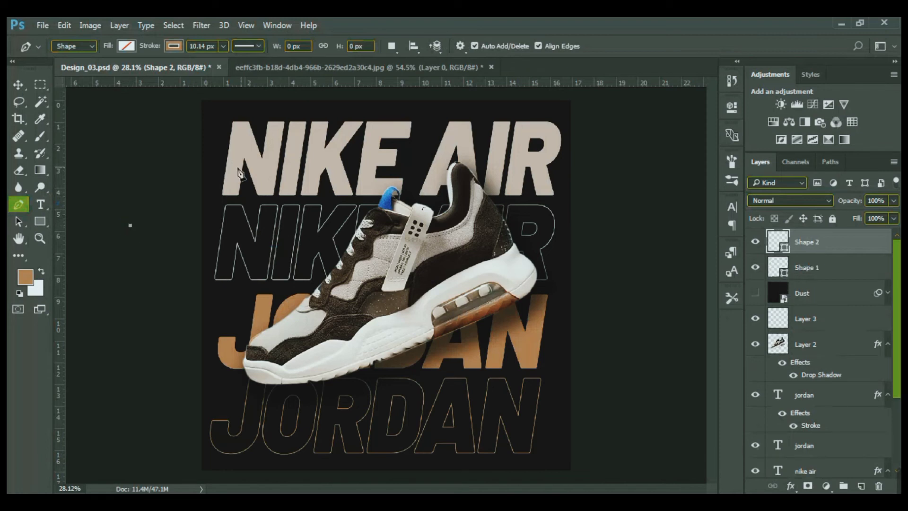
left_click_drag(243, 170, 291, 232)
left_click_drag(286, 282, 409, 321)
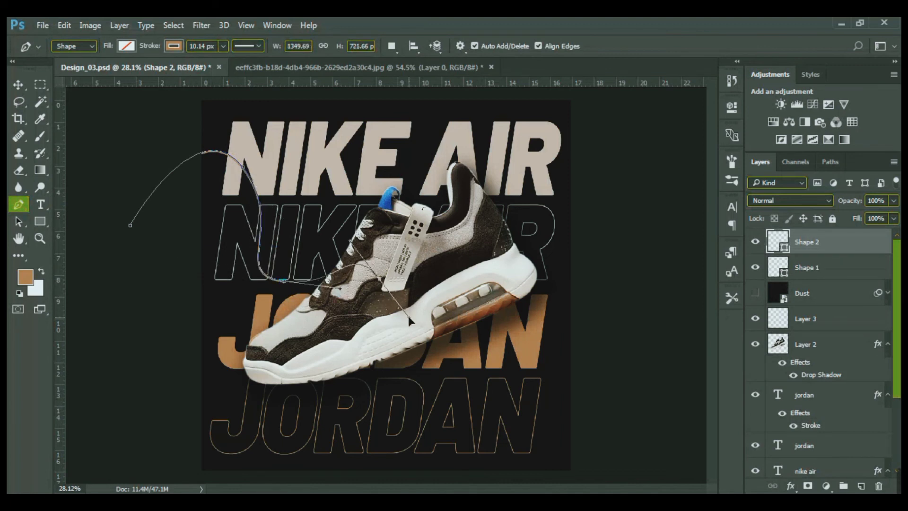
left_click_drag(369, 358, 410, 390)
left_click(409, 389)
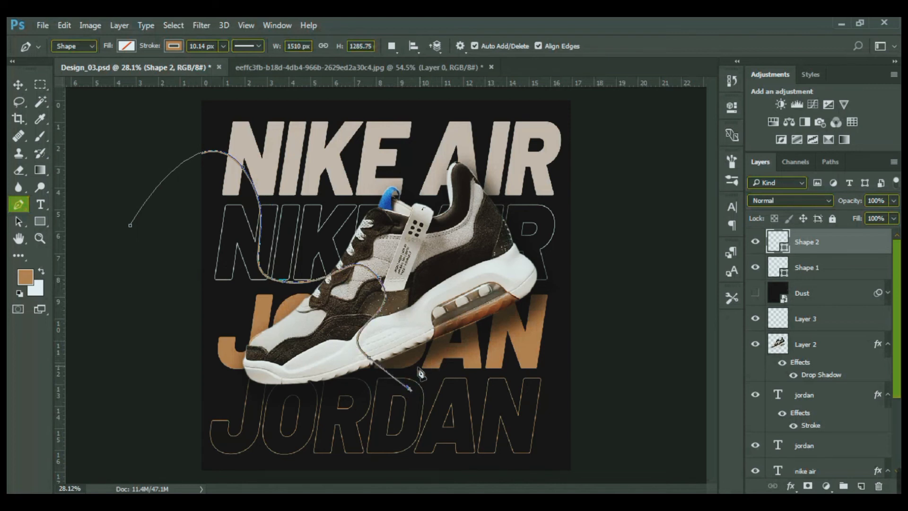
key("ctrl+z")
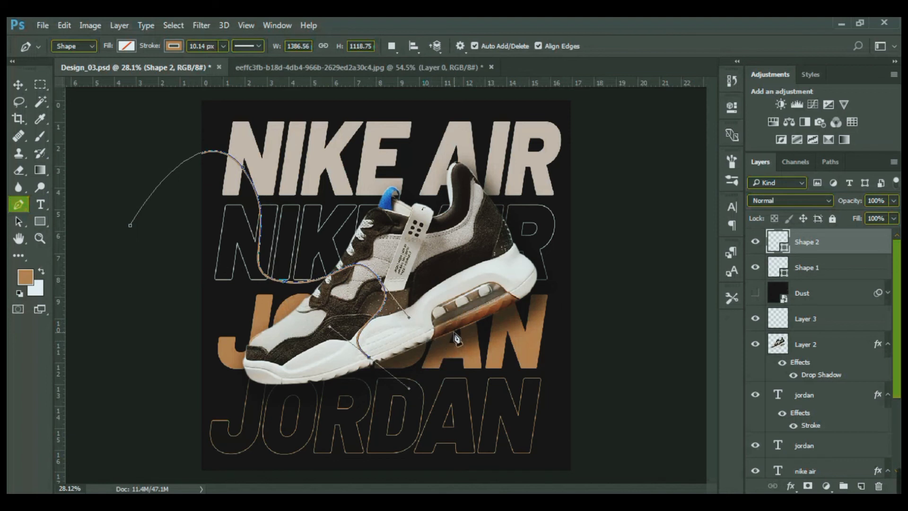
left_click_drag(454, 333, 529, 293)
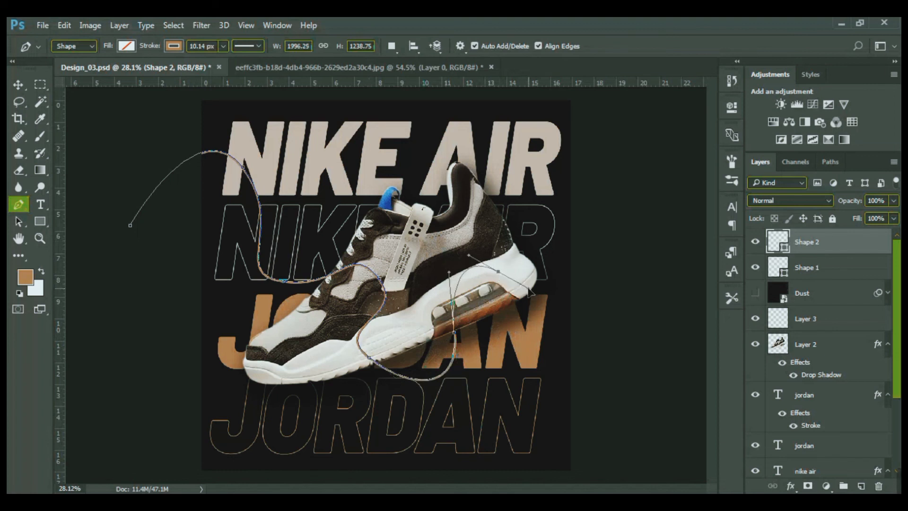
left_click_drag(545, 336, 592, 367)
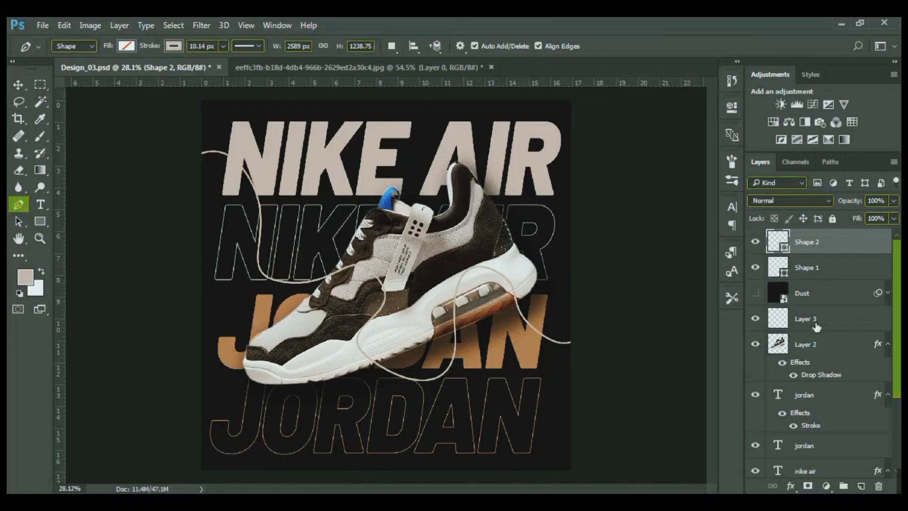
Move the Dust layer to the top of the layer stack, above both shape layers.
left_click(800, 293)
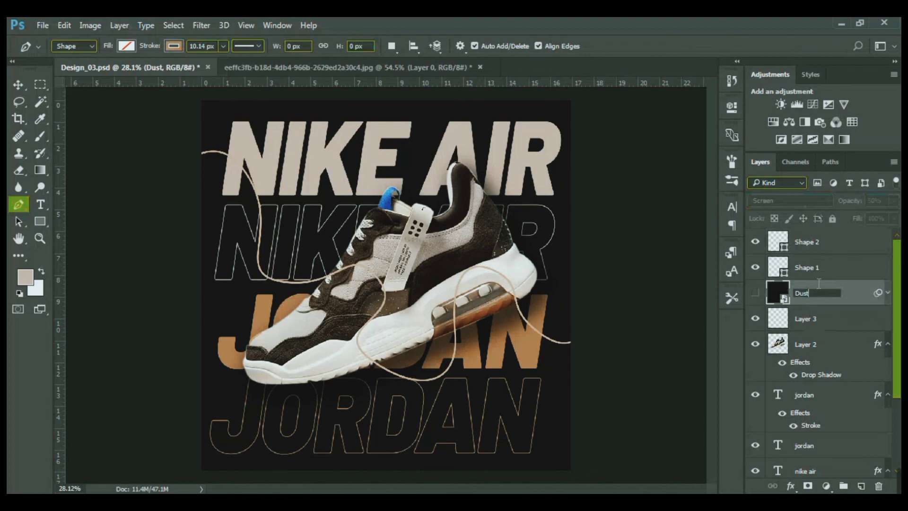
double_click(853, 289)
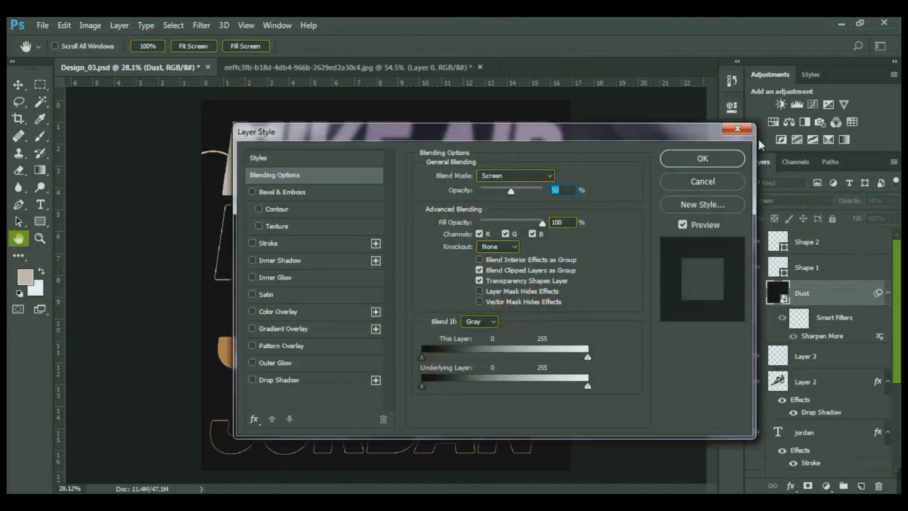
left_click(729, 134)
left_click_drag(815, 290, 811, 235)
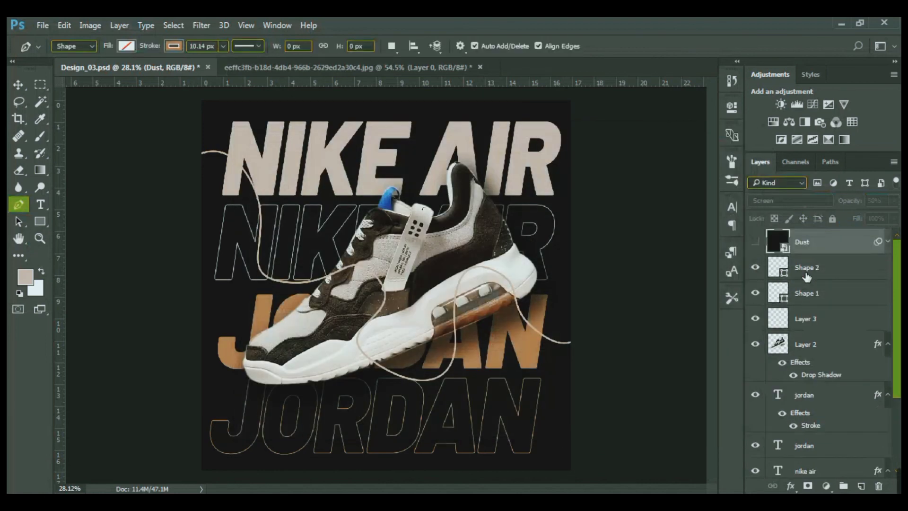
Add a Color Balance adjustment above the Shape 2 layer, setting midtones Yellow–Blue to +15 and adjusting the Cyan–Red balance.
left_click(837, 274)
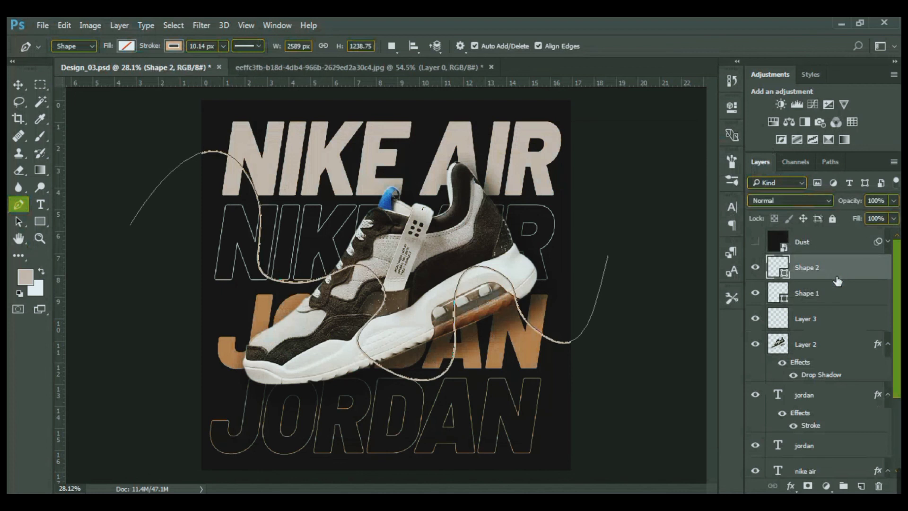
left_click(789, 122)
mouse_move(602, 220)
left_mouse_down()
mouse_move(625, 220)
mouse_move(611, 221)
left_mouse_up()
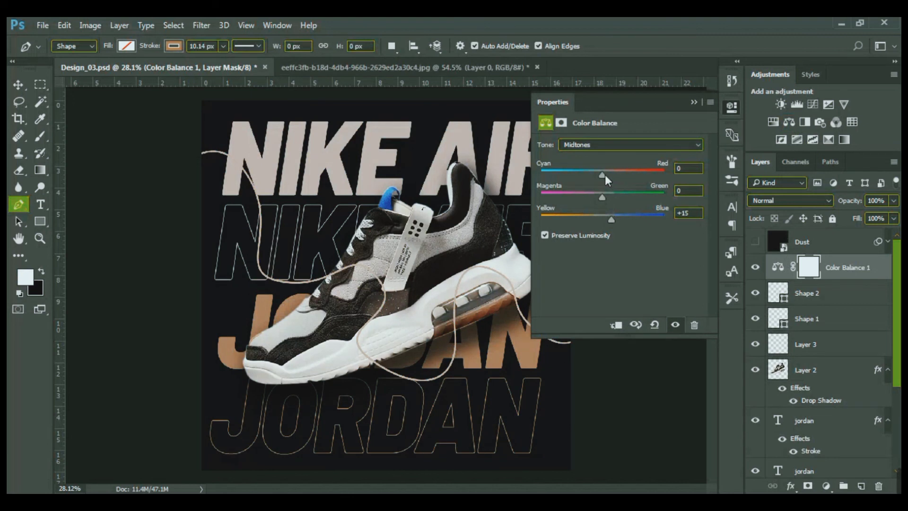
left_click_drag(604, 175, 599, 194)
left_click(691, 104)
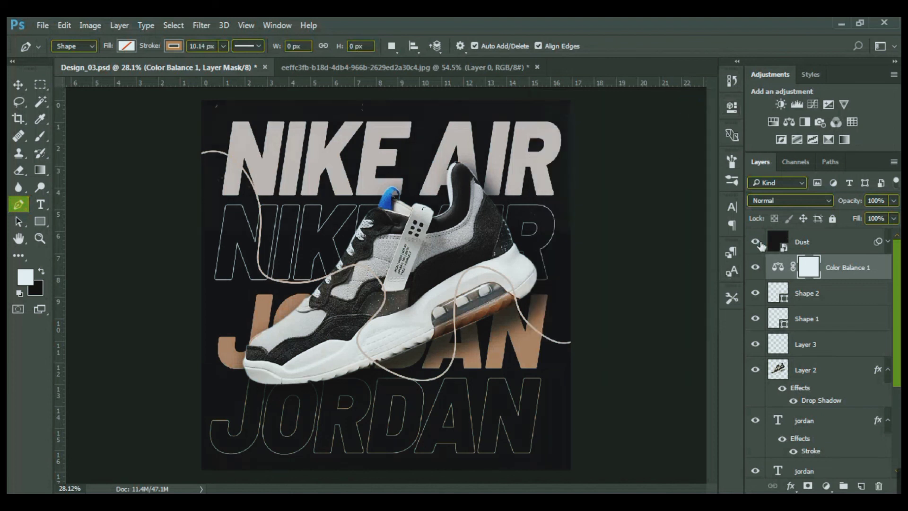